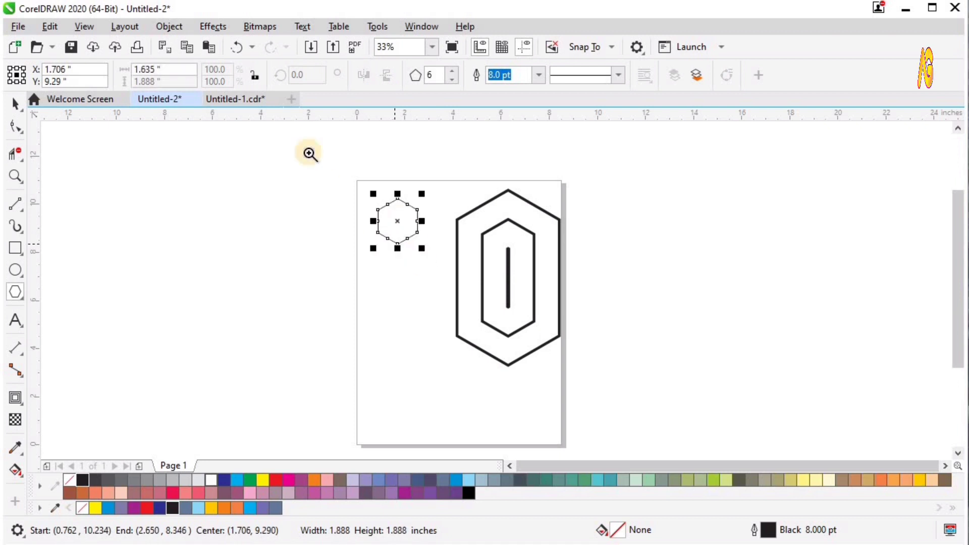
# Set the small hexagon's outline width to 8 pt.
pyautogui.moveTo(309, 152); pyautogui.dragTo(574, 327)
pyautogui.press('space')
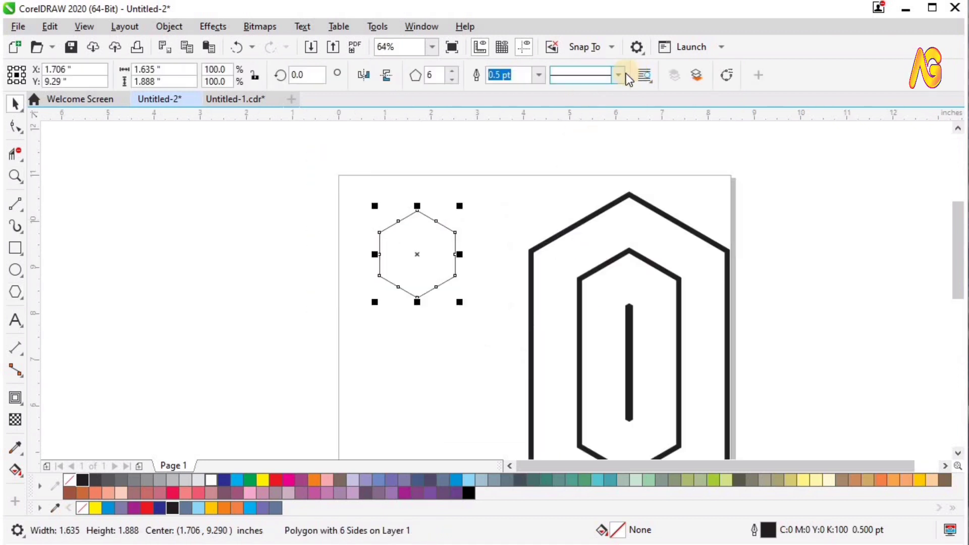
pyautogui.click(538, 75)
pyautogui.click(500, 202)
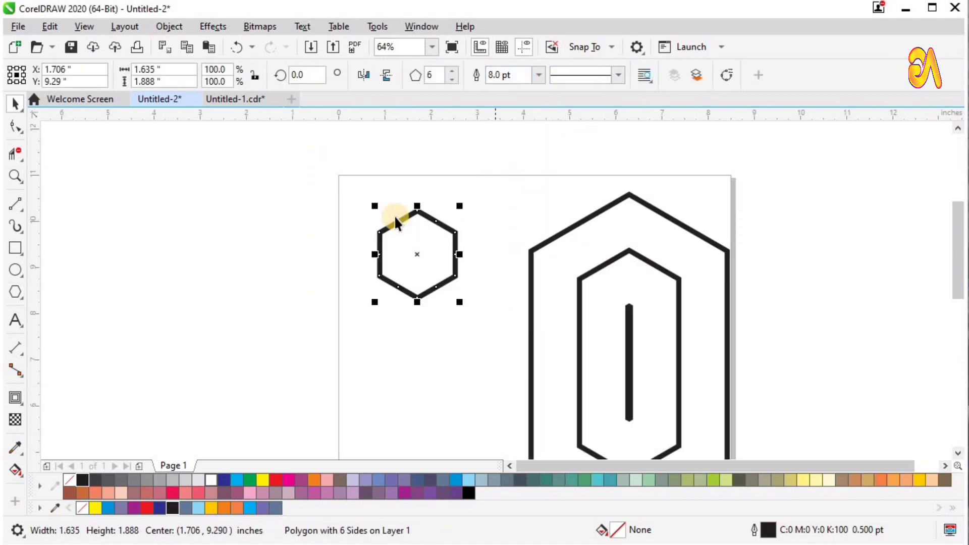
# Set the small hexagon's outline width to 6 pt.
pyautogui.press('F2')
pyautogui.moveTo(281, 162); pyautogui.dragTo(688, 446)
pyautogui.click(520, 74)
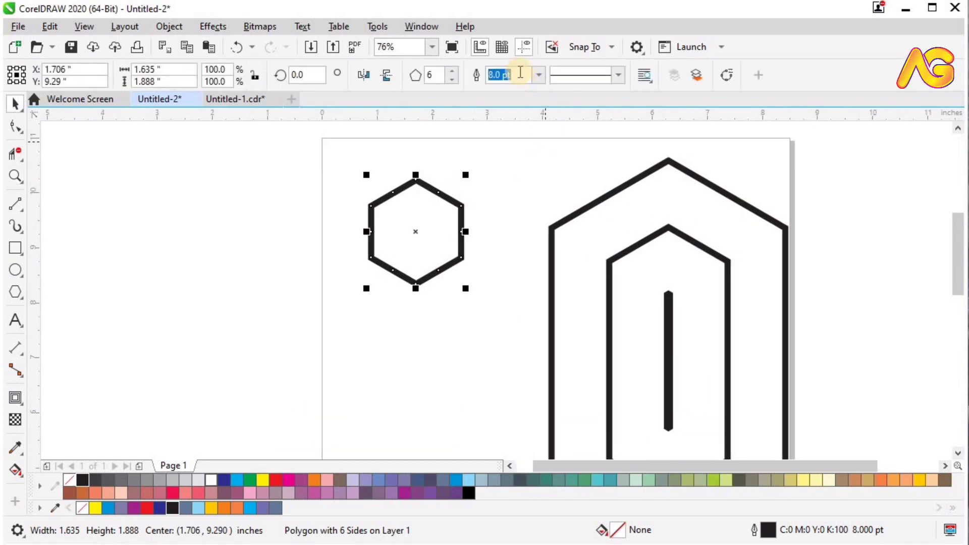
pyautogui.write('6')
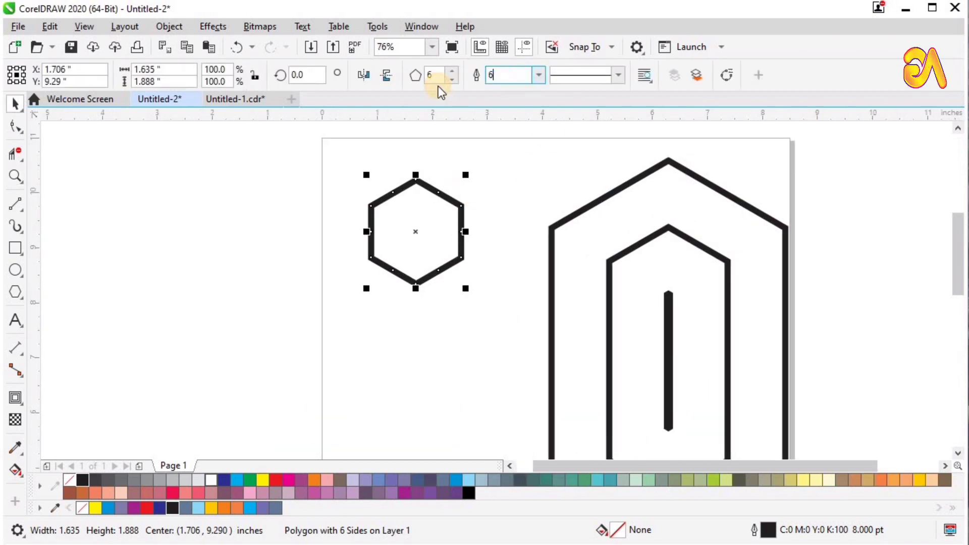
pyautogui.press('Return')
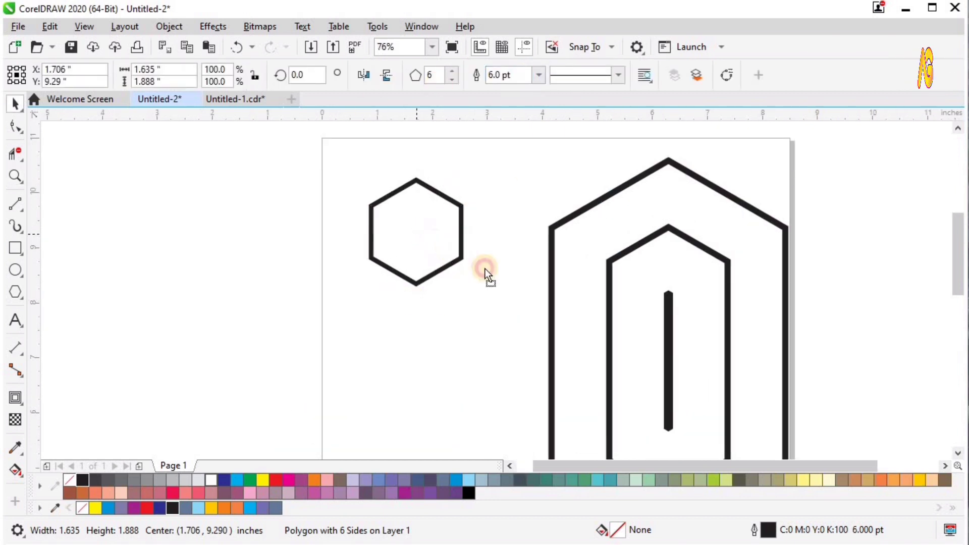
# Place the small hexagon centred on the large hexagon's left edge and enlarge it to about 2.08 × 2.40 in.
pyautogui.moveTo(485, 269); pyautogui.dragTo(554, 324)
pyautogui.press('F4')
pyautogui.press('F2')
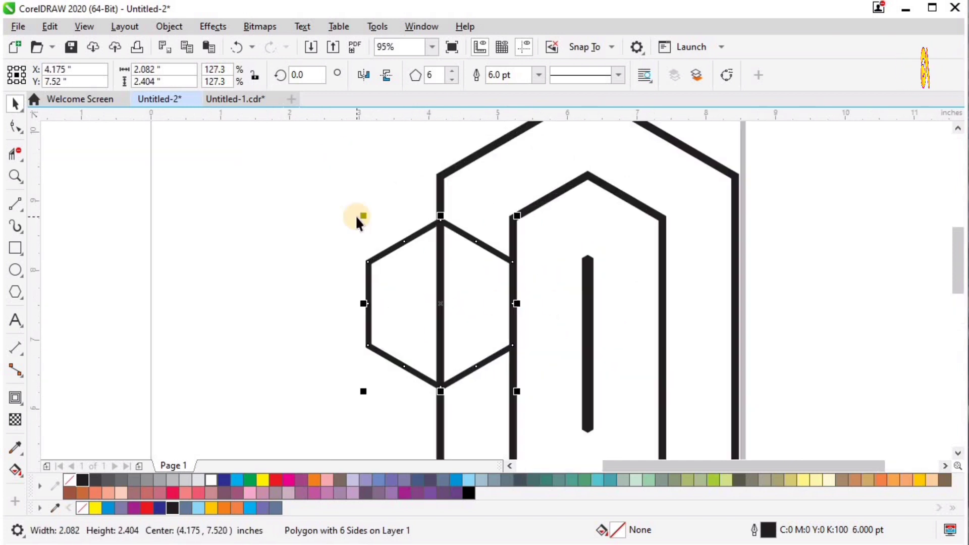
# Move the small hexagon straight up above the page, with its centre at about Y 13.5 in.
pyautogui.press('F4')
pyautogui.scroll(-6, 355, 215)
pyautogui.press('F2')
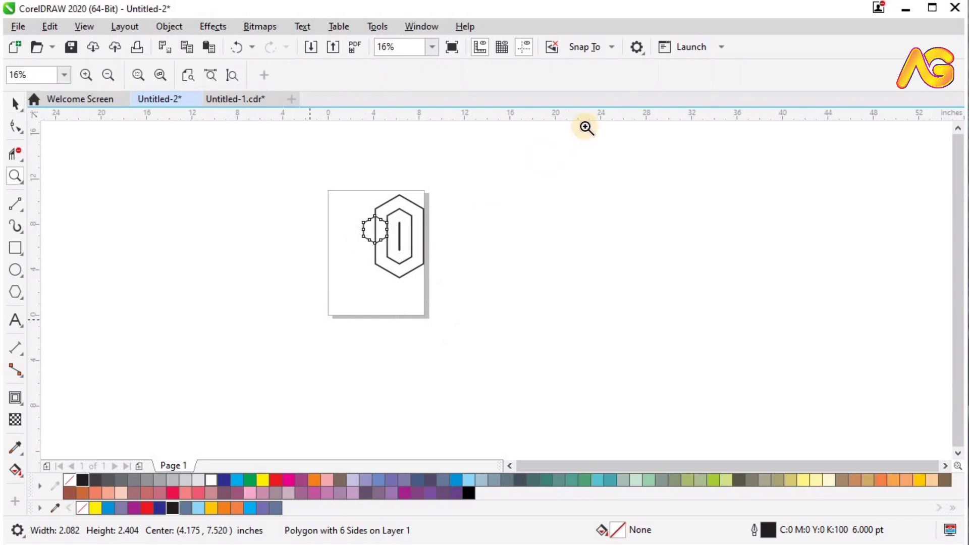
pyautogui.scroll(1, 532, 177)
pyautogui.press('space')
pyautogui.moveTo(376, 283); pyautogui.dragTo(389, 151)
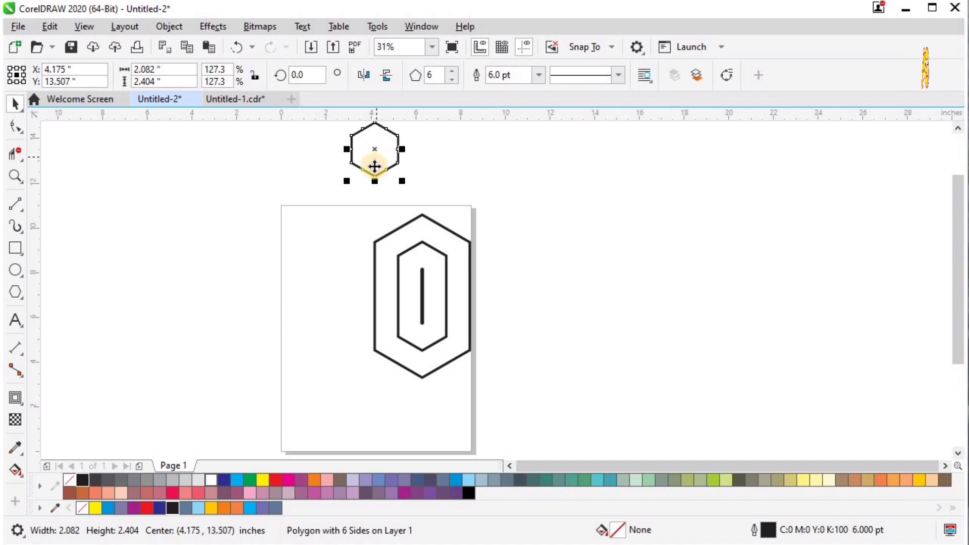
# Convert the small hexagon to curves and pull its lower nodes down near the large hexagon's base, making it about 11.39 in tall.
pyautogui.click(15, 126)
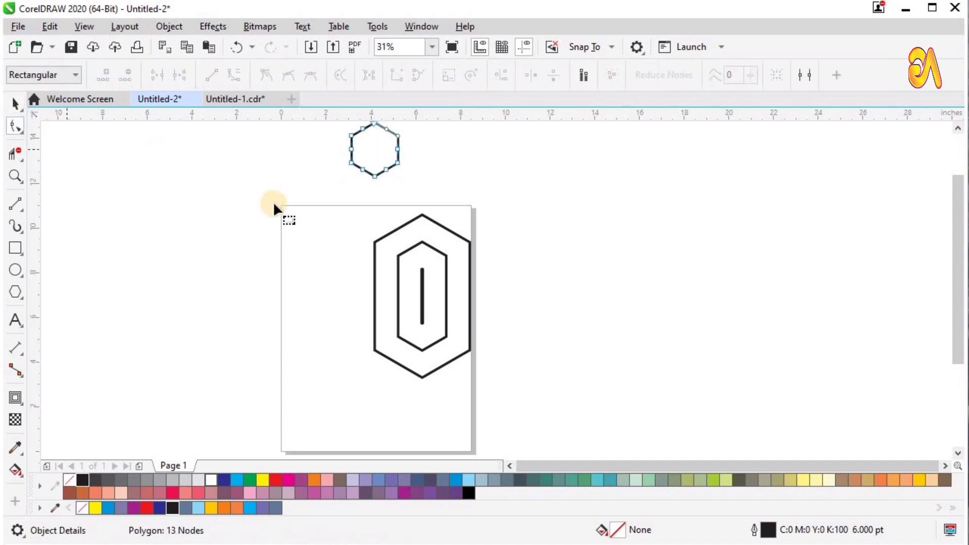
pyautogui.moveTo(338, 159); pyautogui.dragTo(406, 180)
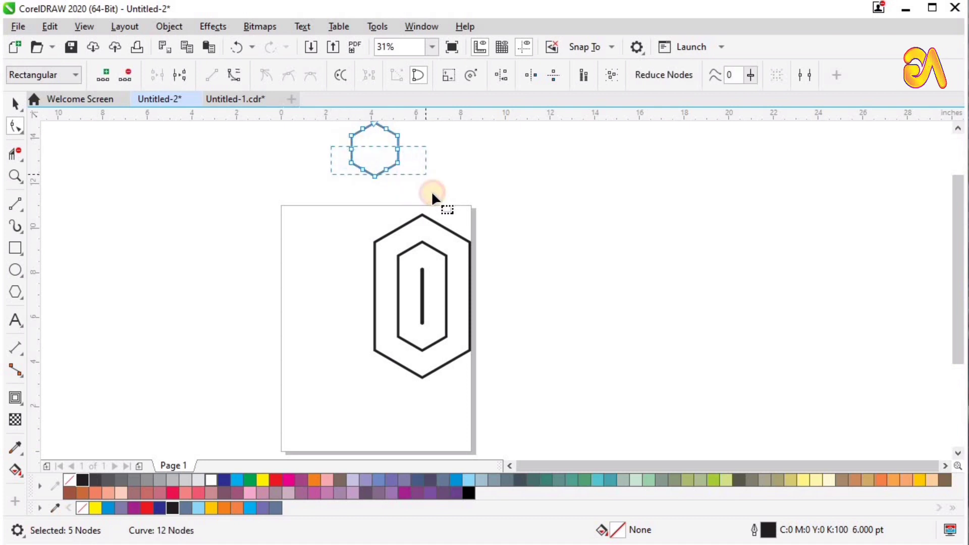
pyautogui.moveTo(397, 160); pyautogui.dragTo(404, 346)
pyautogui.press('z')
pyautogui.moveTo(307, 331); pyautogui.dragTo(481, 393)
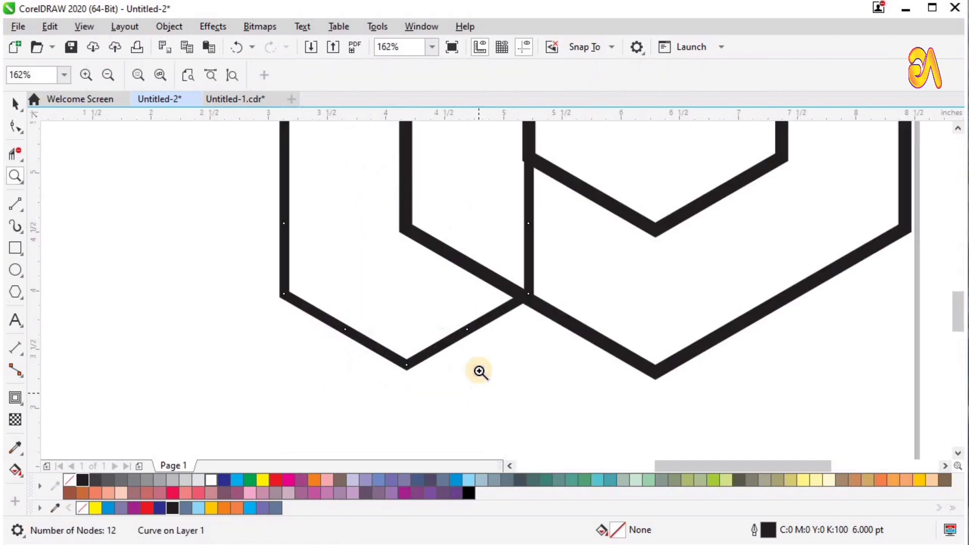
pyautogui.press('space')
pyautogui.doubleClick(283, 223)
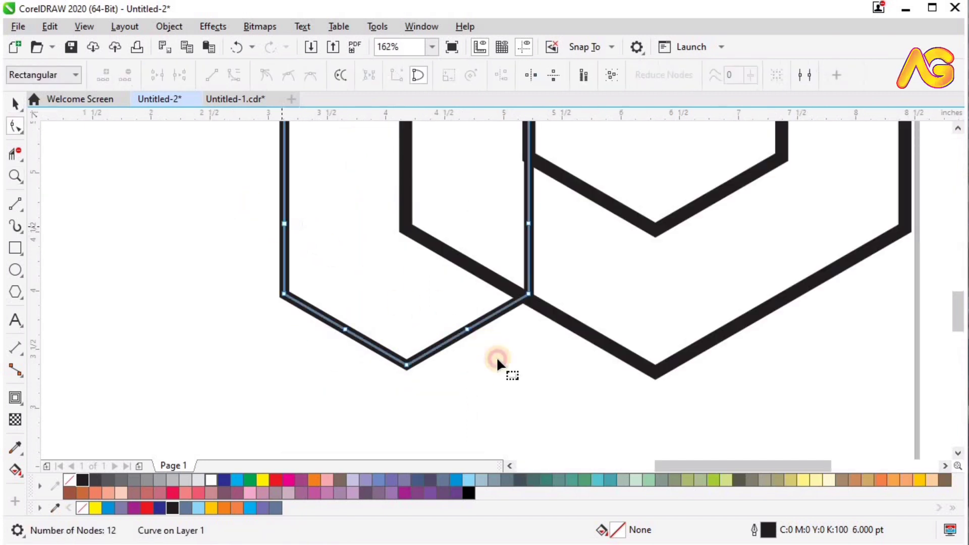
pyautogui.moveTo(528, 301); pyautogui.dragTo(380, 242)
pyautogui.press('space')
# Nudge the elongated hexagon slightly left so its right side lines up with the inner hexagon's left edge.
pyautogui.press('F4')
pyautogui.press('F2')
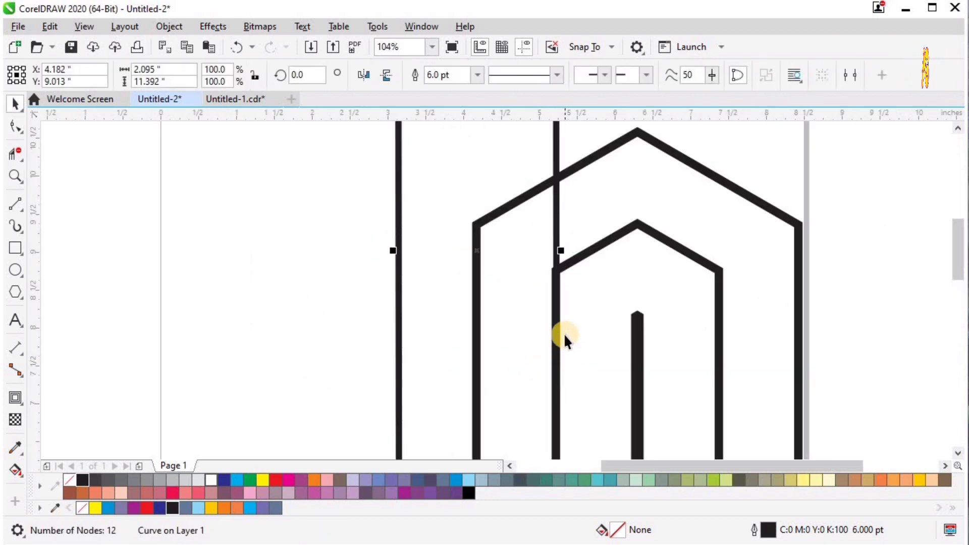
pyautogui.press('Left')
pyautogui.press('Left')
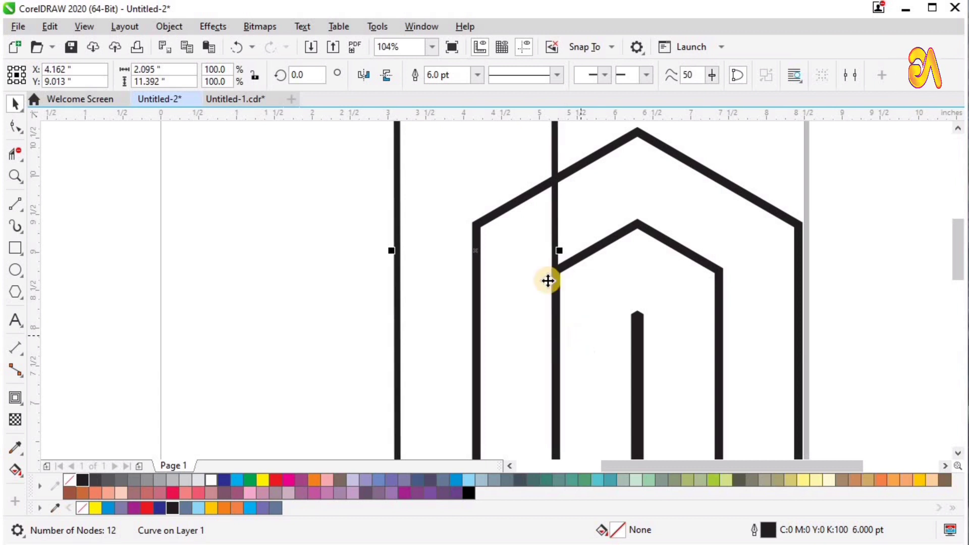
# Delete the leftover small hexagon inside the upper end of the elongated shape.
pyautogui.press('F2')
pyautogui.press('F4')
pyautogui.click(519, 168)
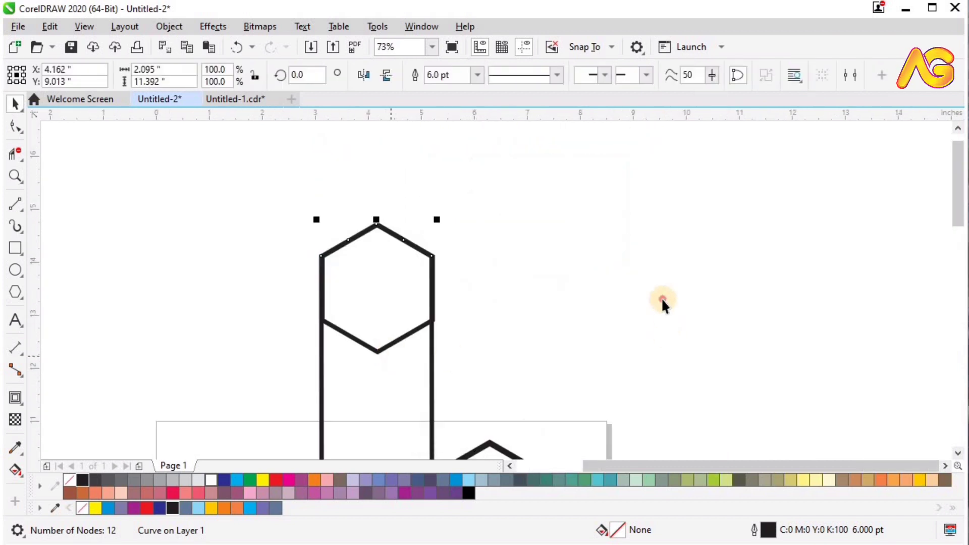
pyautogui.click(403, 335)
pyautogui.press('Delete')
pyautogui.press('F4')
# Draw a vertical straight line about 12.26 in long in the empty area left of the page.
pyautogui.click(20, 202)
pyautogui.moveTo(186, 168); pyautogui.dragTo(174, 451)
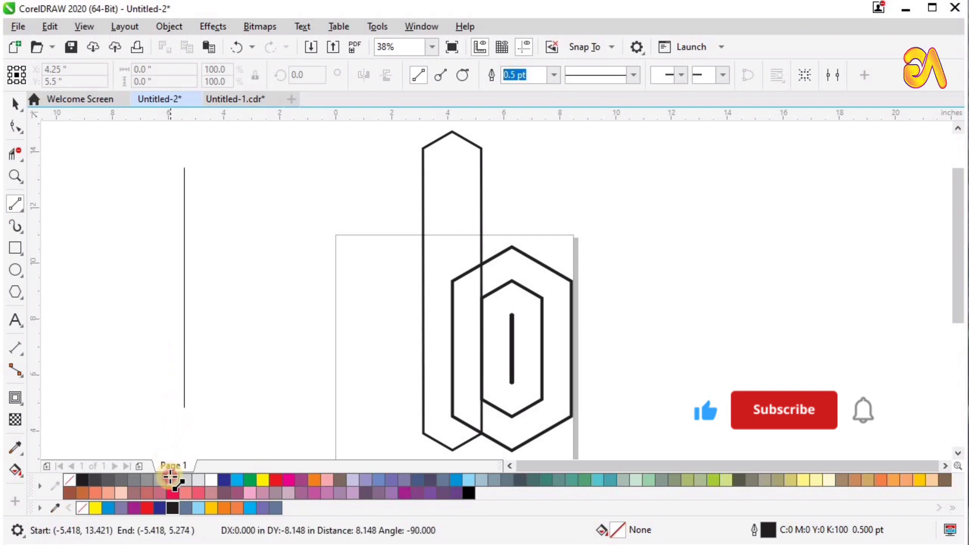
pyautogui.moveTo(269, 439); pyautogui.dragTo(269, 438)
pyautogui.press('F4')
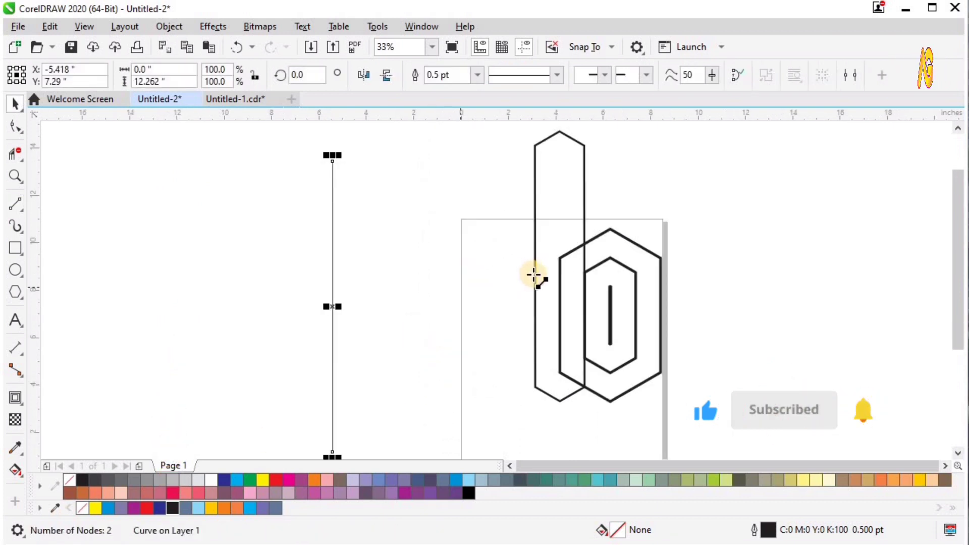
# Align the vertical line's centre horizontally and vertically with the elongated hexagon.
pyautogui.press('space')
pyautogui.keyDown('shift'); pyautogui.click(534, 275); pyautogui.keyUp('shift')
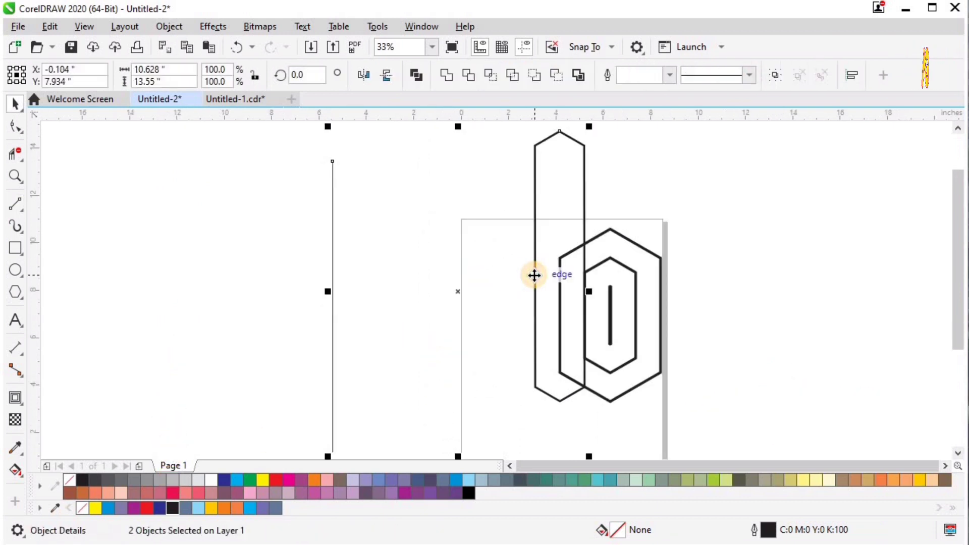
pyautogui.press('c')
pyautogui.press('e')
pyautogui.press('F4')
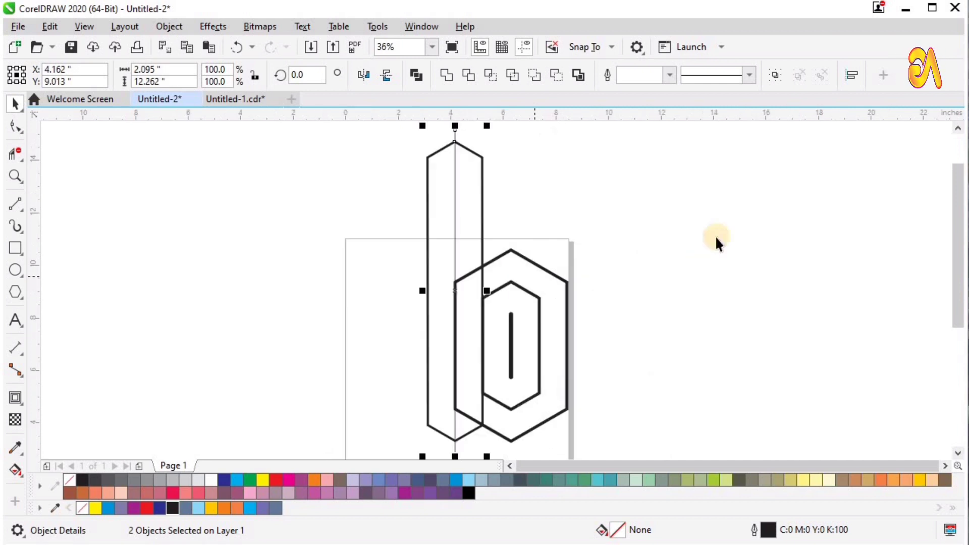
# Duplicate the vertical line to the right and centre the copy horizontally on the large outer hexagon.
pyautogui.click(468, 234)
pyautogui.moveTo(468, 235); pyautogui.dragTo(480, 236)
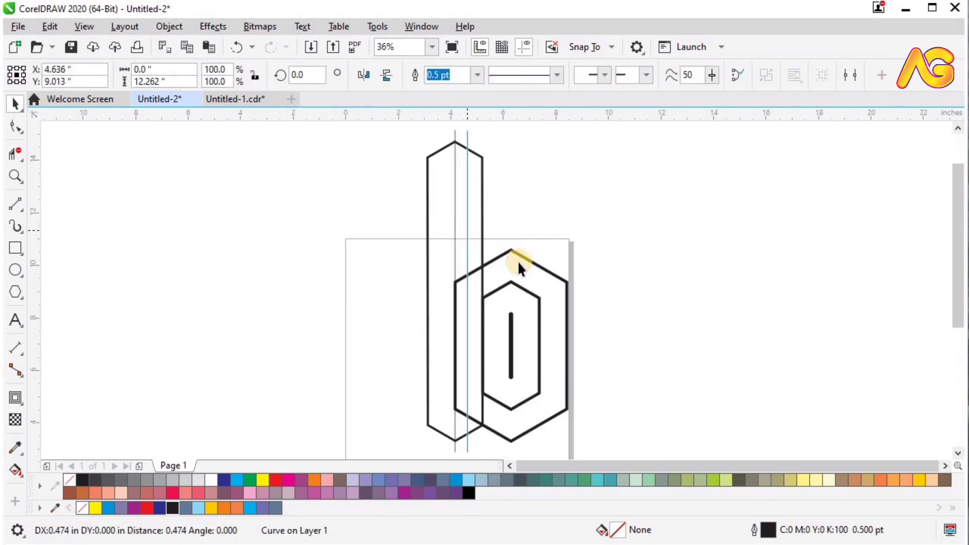
pyautogui.keyDown('shift'); pyautogui.click(514, 253); pyautogui.keyUp('shift')
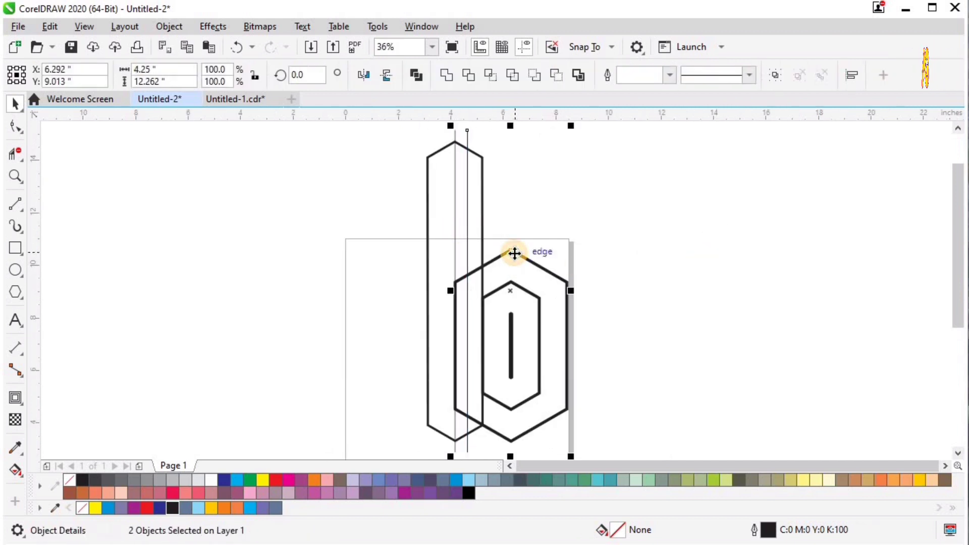
pyautogui.press('c')
pyautogui.click(640, 278)
# Draw a diagonal line about 7.29 in wide and 4.57 in high, rising across the hexagons toward their upper-right corners.
pyautogui.press('z')
pyautogui.moveTo(336, 147); pyautogui.dragTo(671, 445)
pyautogui.press('space')
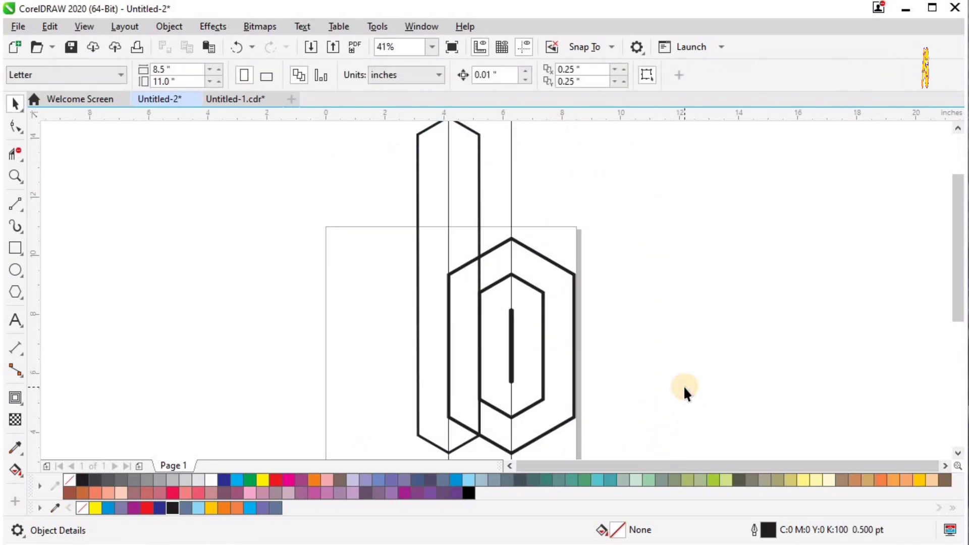
pyautogui.click(13, 204)
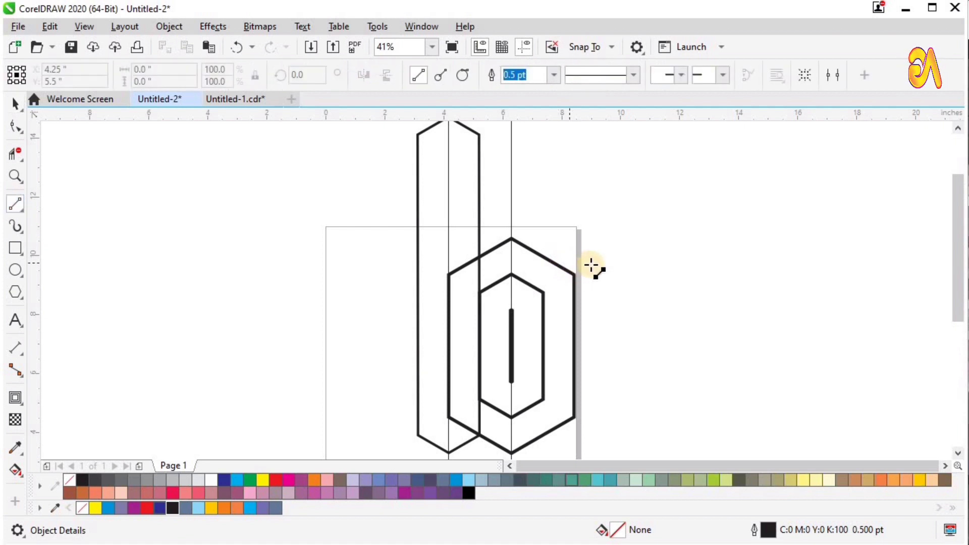
pyautogui.moveTo(591, 265); pyautogui.dragTo(377, 398)
pyautogui.press('z')
pyautogui.click(662, 223)
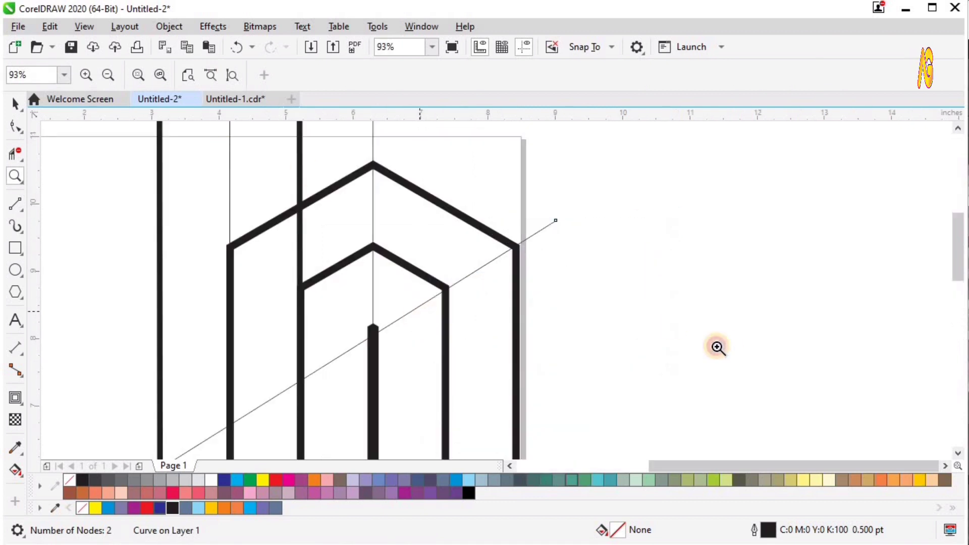
# Turn off snapping to objects and shift the diagonal line onto the upper-right corners of the outer and inner hexagons.
pyautogui.moveTo(717, 347); pyautogui.dragTo(231, 147)
pyautogui.press('space')
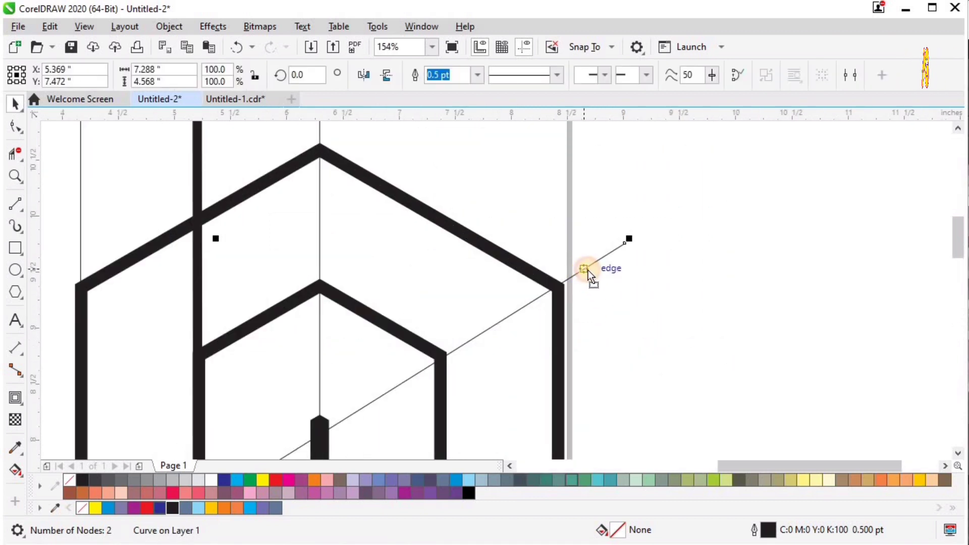
pyautogui.moveTo(588, 271); pyautogui.dragTo(589, 266)
pyautogui.click(567, 50)
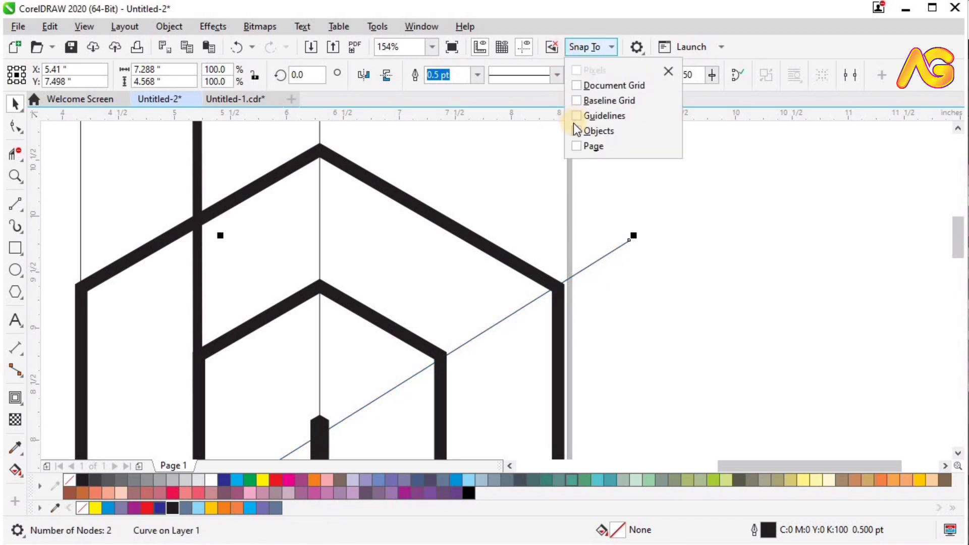
pyautogui.click(581, 271)
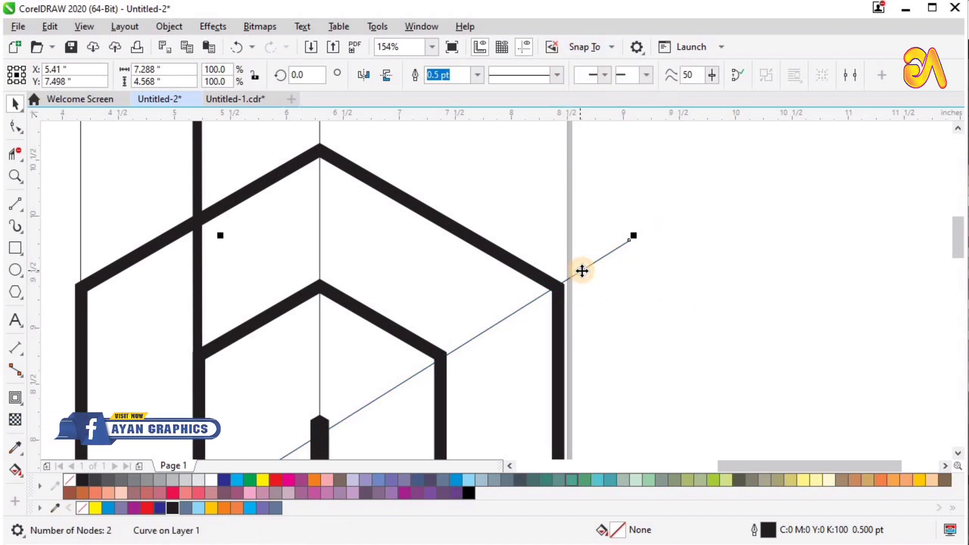
pyautogui.moveTo(584, 273); pyautogui.dragTo(584, 273)
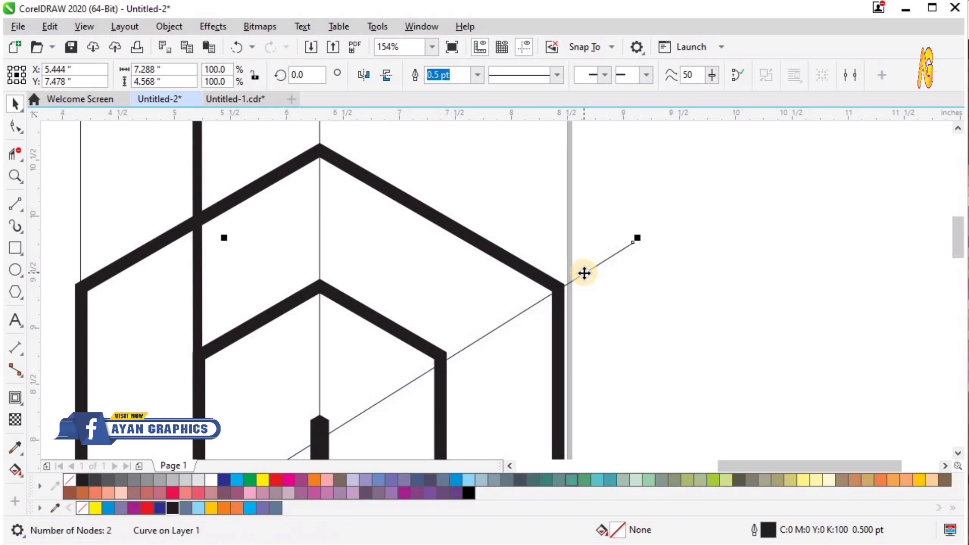
# Duplicate the diagonal line downward so the copy passes through the inner hexagon's bottom corner.
pyautogui.scroll(-4, 584, 273)
pyautogui.click(637, 316)
pyautogui.scroll(2, 605, 323)
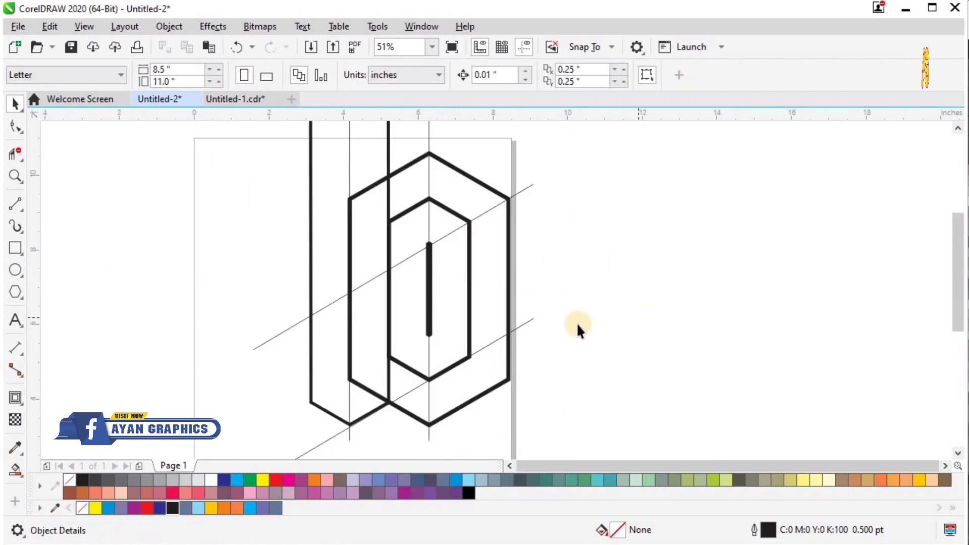
# Place another diagonal copy between the two lines and rotate it to about 293.1 degrees so it slopes the opposite way.
pyautogui.moveTo(574, 293); pyautogui.dragTo(577, 256)
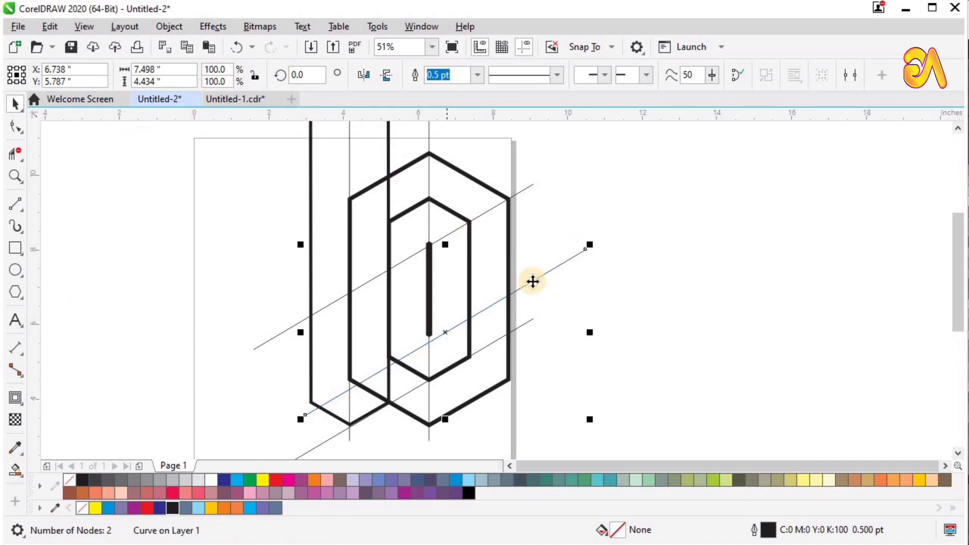
pyautogui.click(595, 252)
pyautogui.moveTo(592, 246)
pyautogui.mouseDown()
pyautogui.moveTo(551, 371)
pyautogui.moveTo(528, 398)
pyautogui.mouseUp()
pyautogui.press('z')
pyautogui.moveTo(348, 254); pyautogui.dragTo(658, 449)
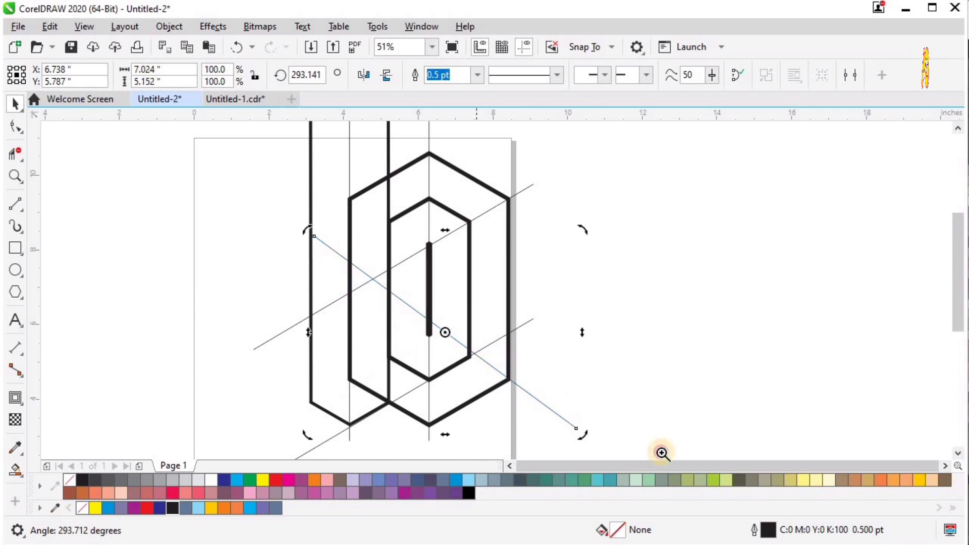
# Move the rotated line onto the lower-right corners of the inner and outer hexagons.
pyautogui.press('space')
pyautogui.moveTo(523, 338); pyautogui.dragTo(525, 337)
pyautogui.press('z')
pyautogui.moveTo(640, 443); pyautogui.dragTo(378, 217)
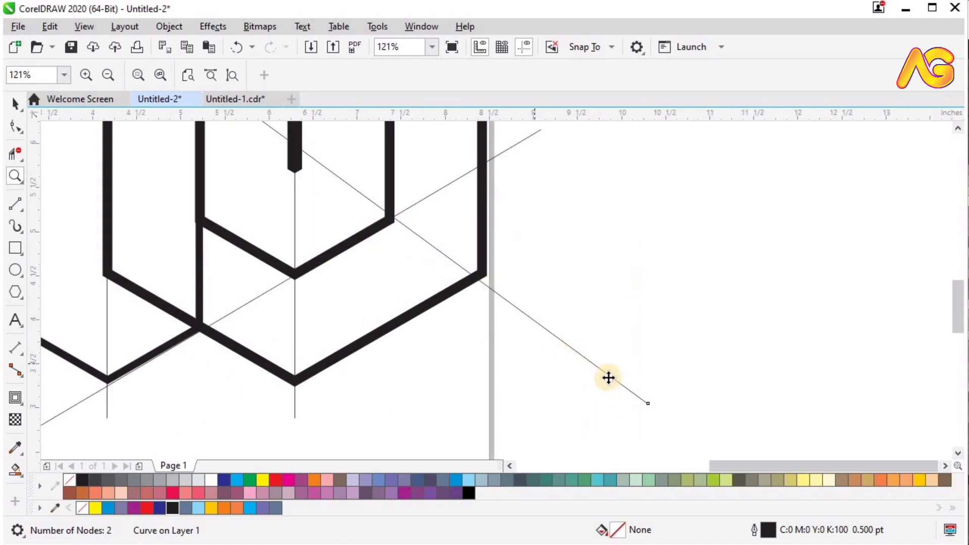
pyautogui.press('space')
pyautogui.moveTo(616, 376); pyautogui.dragTo(624, 379)
pyautogui.scroll(-4, 624, 378)
pyautogui.press('z')
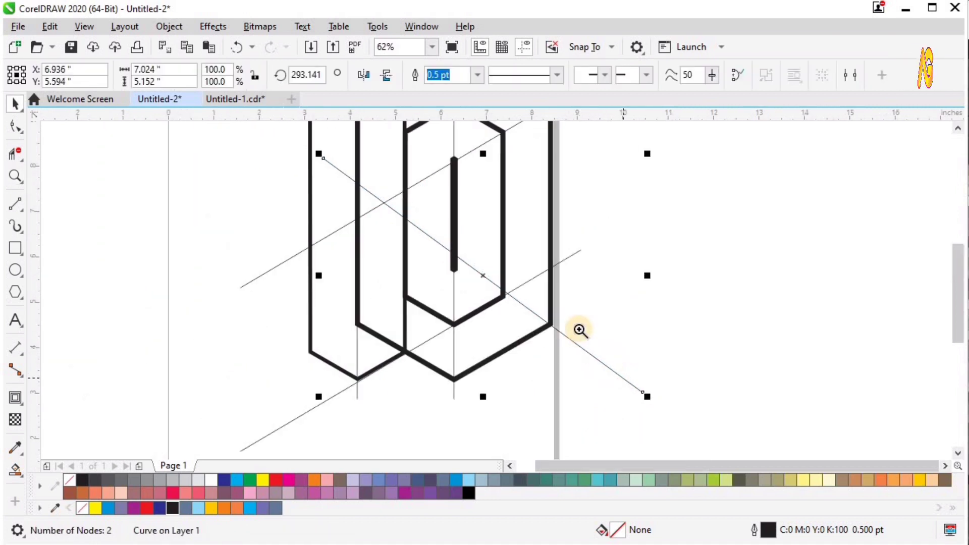
# Reshape the rotated line to about 7.12 in wide and 4.97 in high so it follows the hexagons' lower-right corners.
pyautogui.press('space')
pyautogui.moveTo(638, 413); pyautogui.dragTo(433, 223)
pyautogui.press('space')
pyautogui.press('F10')
pyautogui.press('space')
pyautogui.press('z')
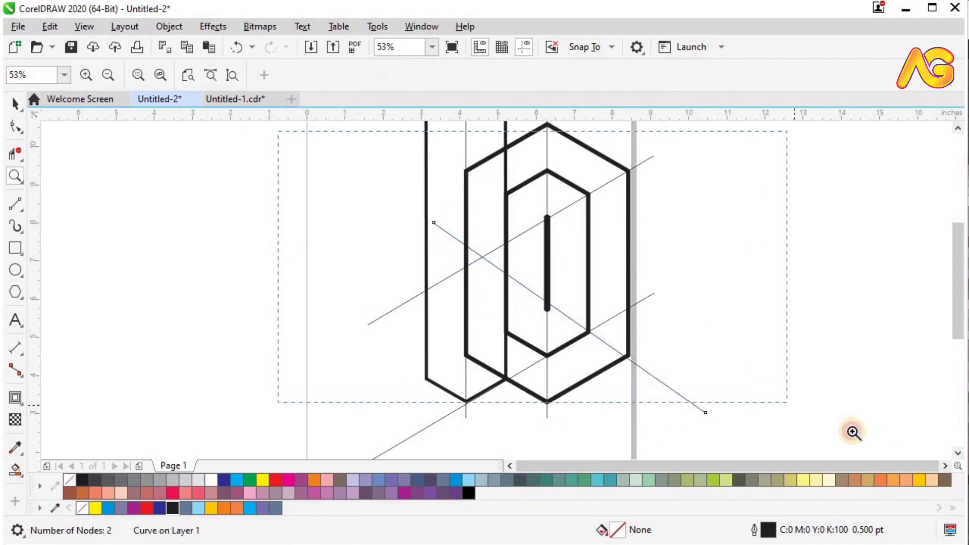
pyautogui.scroll(1, 520, 235)
pyautogui.press('space')
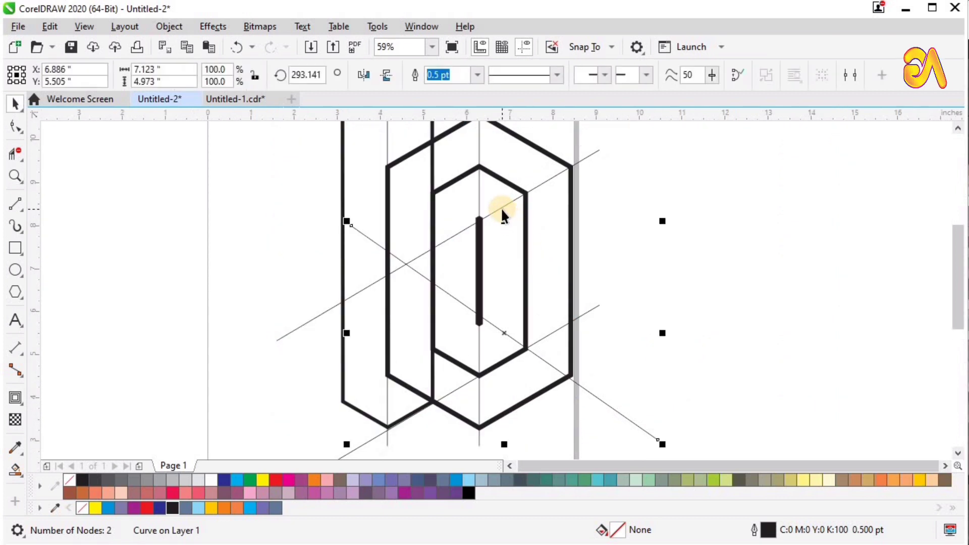
# Copy the upper diagonal down onto the hexagons' lower-left corners and Smart Fill the lower-right band between the inner and outer hexagons.
pyautogui.moveTo(506, 224); pyautogui.dragTo(535, 307)
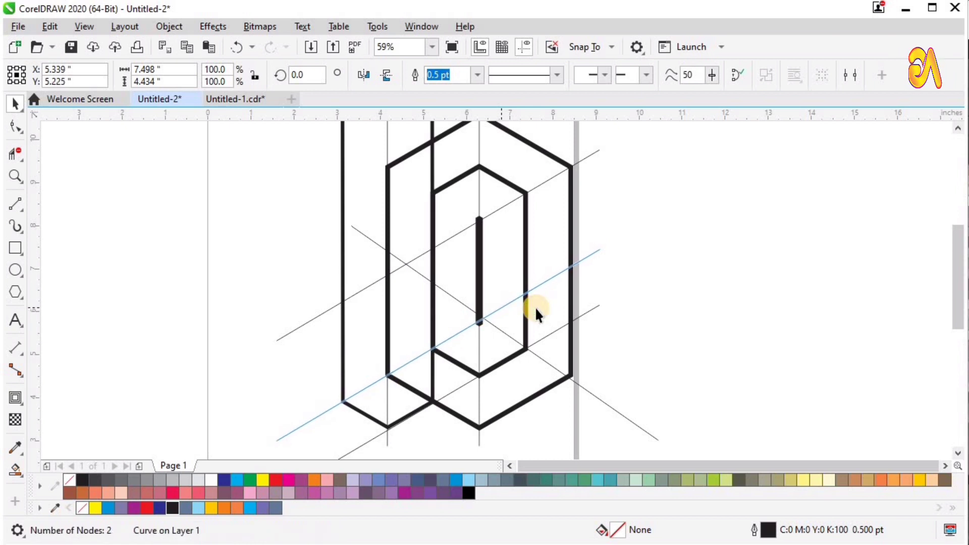
pyautogui.click(22, 471)
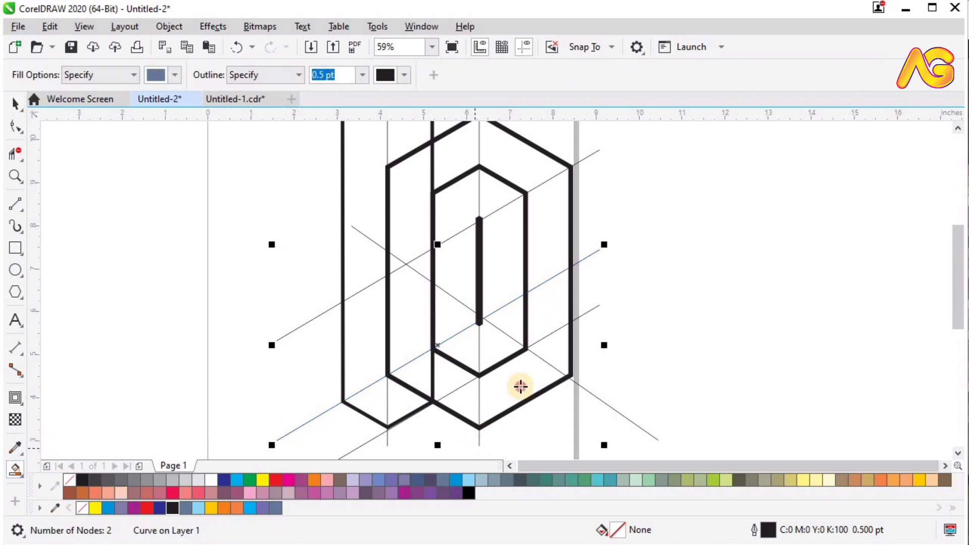
pyautogui.click(544, 351)
pyautogui.click(543, 228)
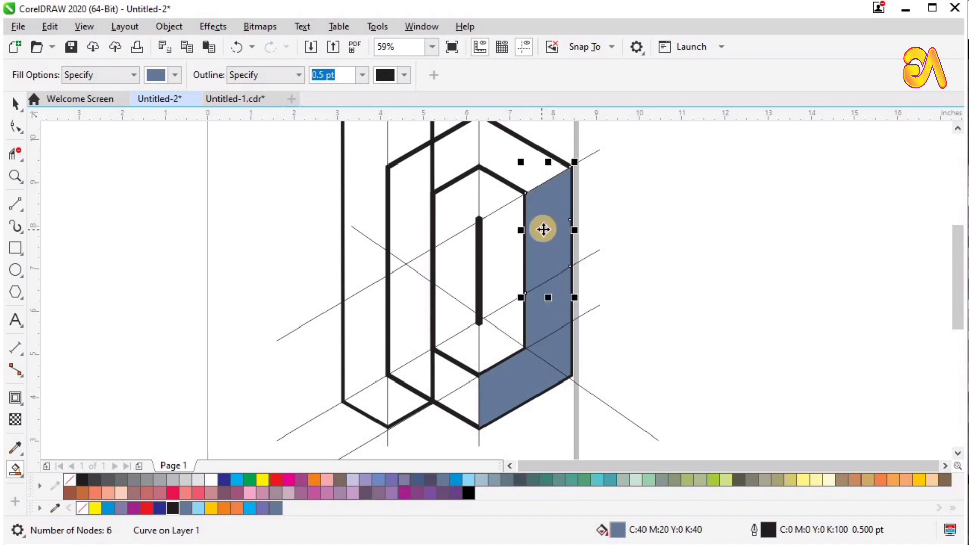
# Weld the four filled pieces of the lower-right band into one shape.
pyautogui.press('space')
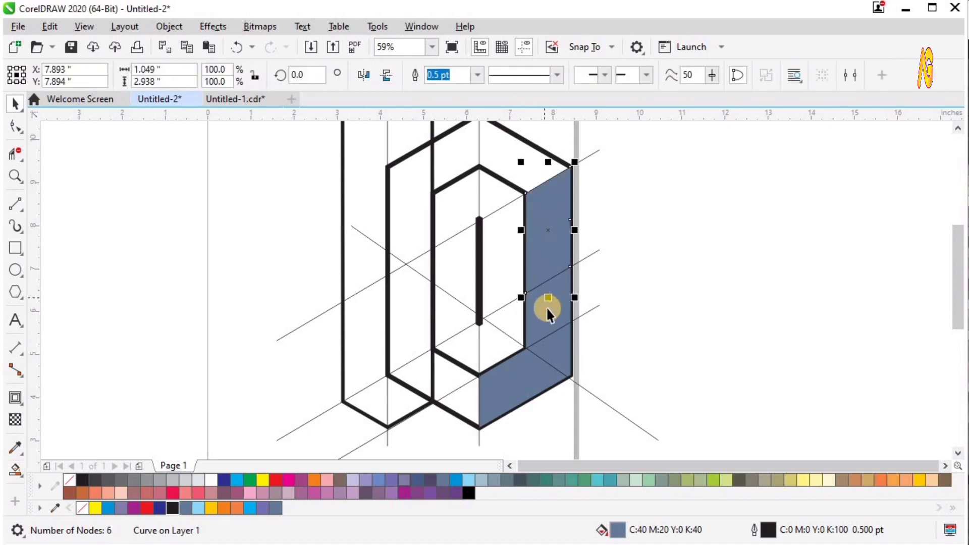
pyautogui.keyDown('shift'); pyautogui.click(560, 349); pyautogui.keyUp('shift')
pyautogui.keyDown('shift'); pyautogui.click(503, 385); pyautogui.keyUp('shift')
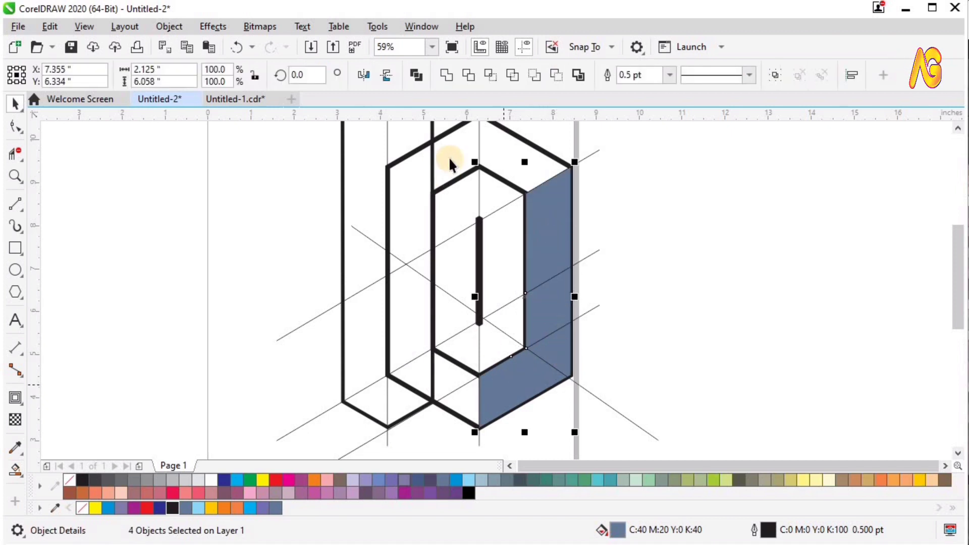
pyautogui.click(445, 75)
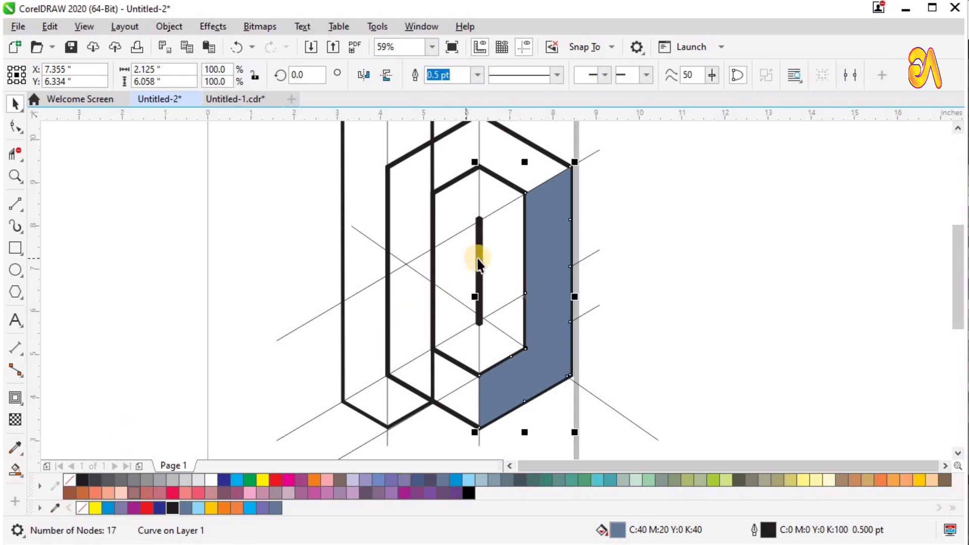
# Delete the thick vertical bar at the centre of the inner hexagon.
pyautogui.click(481, 276)
pyautogui.press('F10')
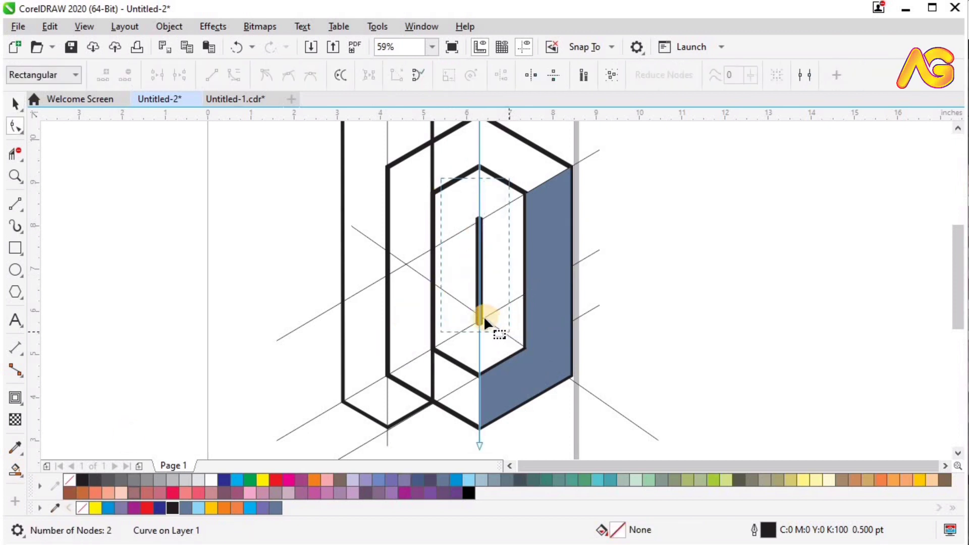
pyautogui.click(480, 300)
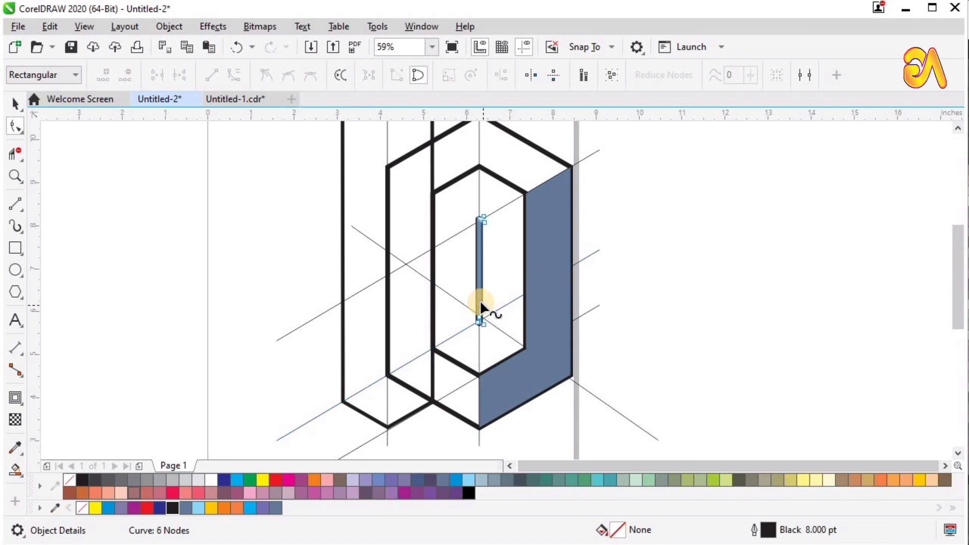
pyautogui.rightClick(480, 299)
pyautogui.click(522, 251)
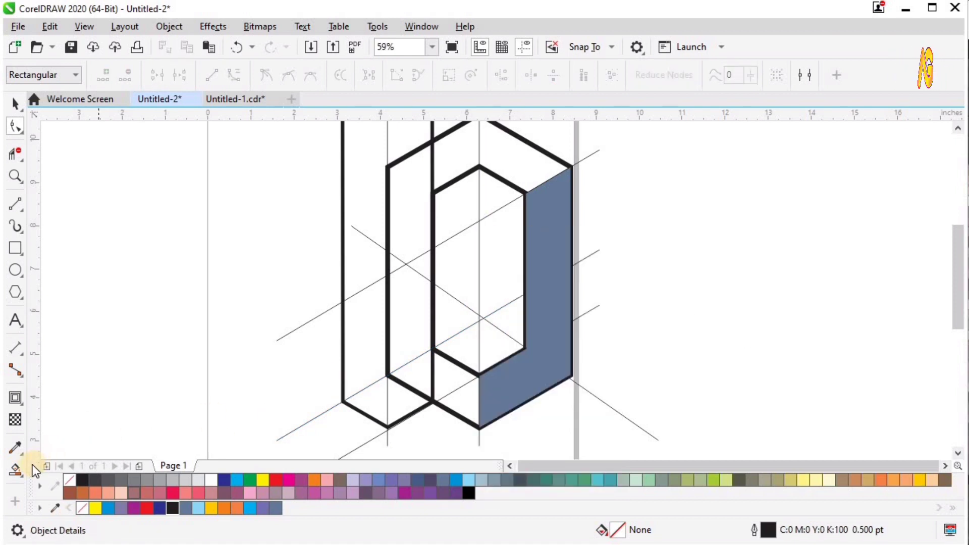
# Smart Fill the two halves of the diamond area at the bottom of the inner hexagon and weld them into one face.
pyautogui.click(15, 470)
pyautogui.click(468, 347)
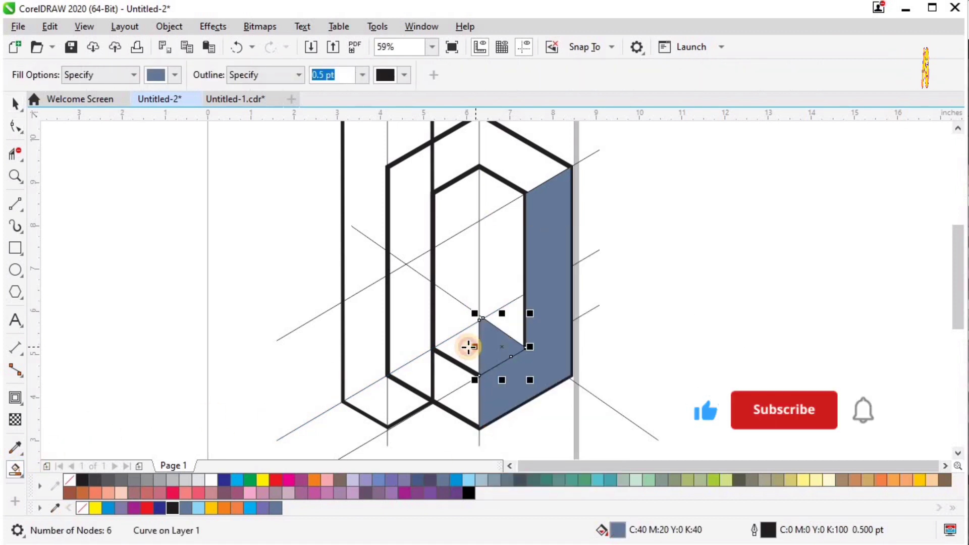
pyautogui.click(468, 347)
pyautogui.press('space')
pyautogui.keyDown('shift'); pyautogui.click(489, 345); pyautogui.keyUp('shift')
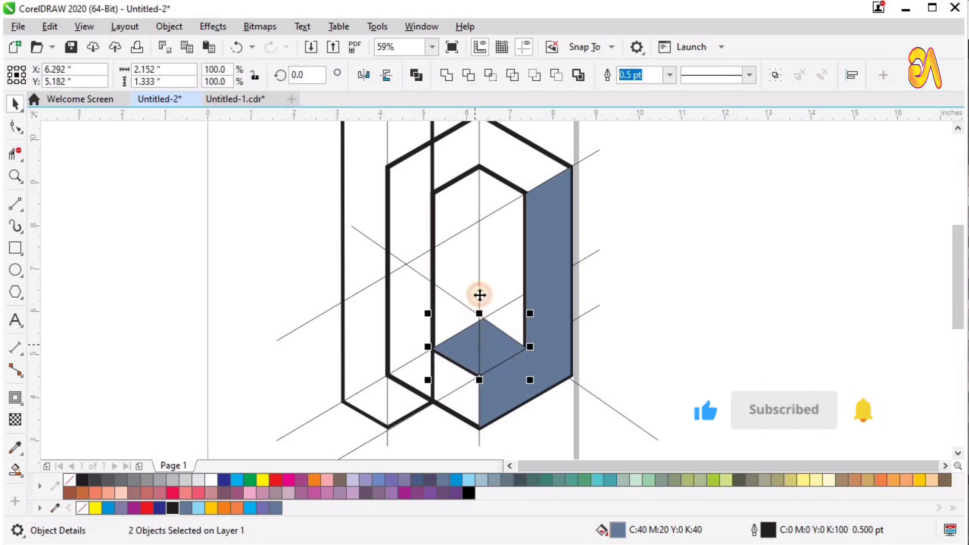
pyautogui.moveTo(475, 344); pyautogui.dragTo(479, 295)
pyautogui.hotkey('ctrl', 'z')
pyautogui.click(449, 74)
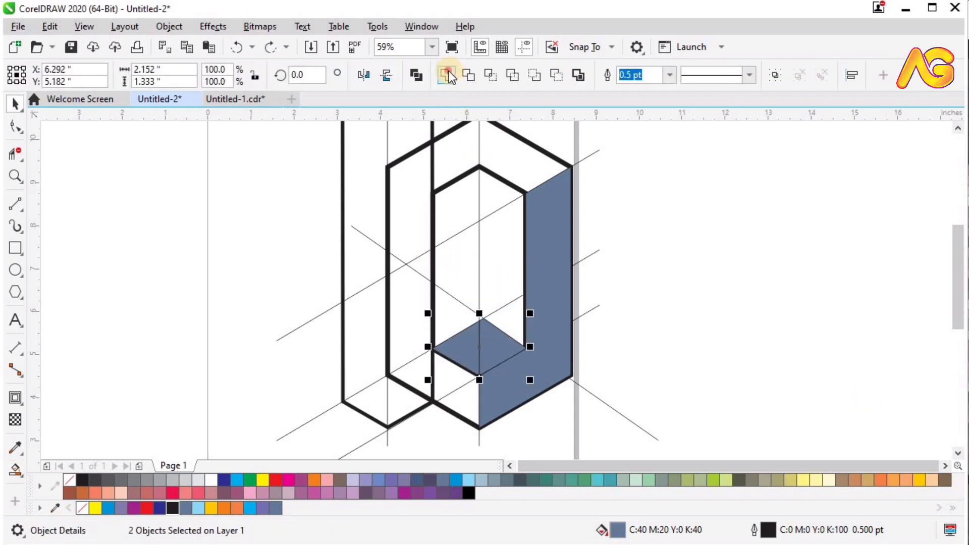
pyautogui.click(240, 449)
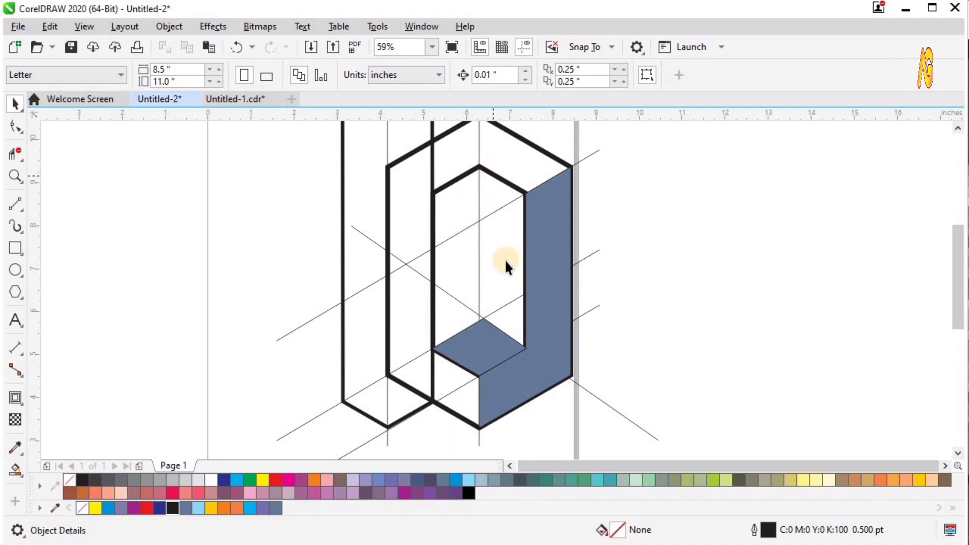
# Smart Fill the three stacked regions in the right half of the inner hexagon above the diamond face.
pyautogui.click(479, 338)
pyautogui.press('F4')
pyautogui.press('z')
pyautogui.moveTo(409, 214); pyautogui.dragTo(590, 389)
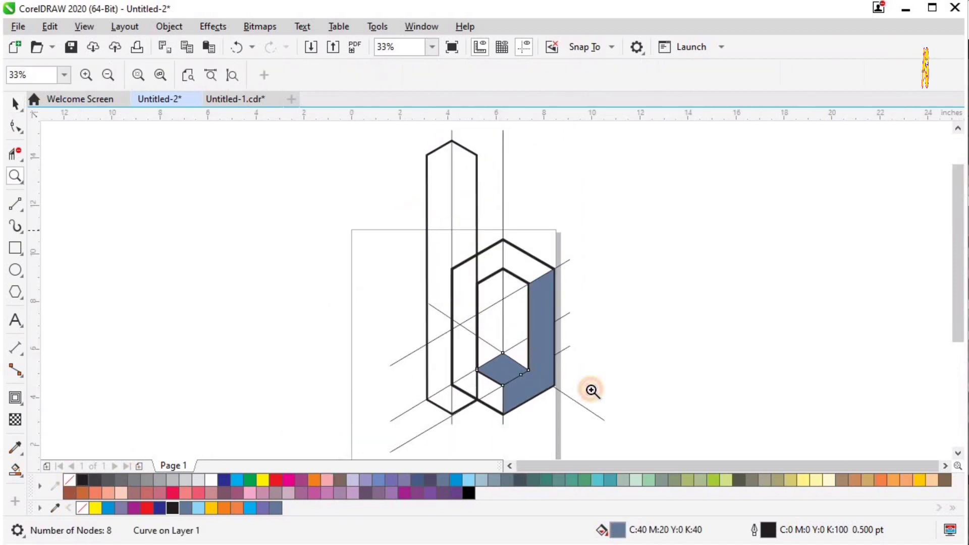
pyautogui.press('space')
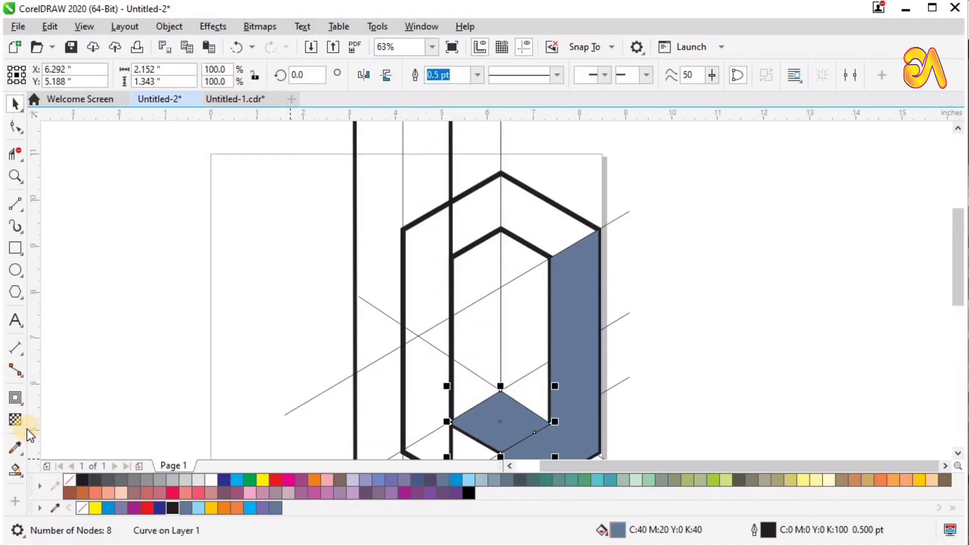
pyautogui.click(113, 471)
pyautogui.click(538, 396)
pyautogui.click(530, 331)
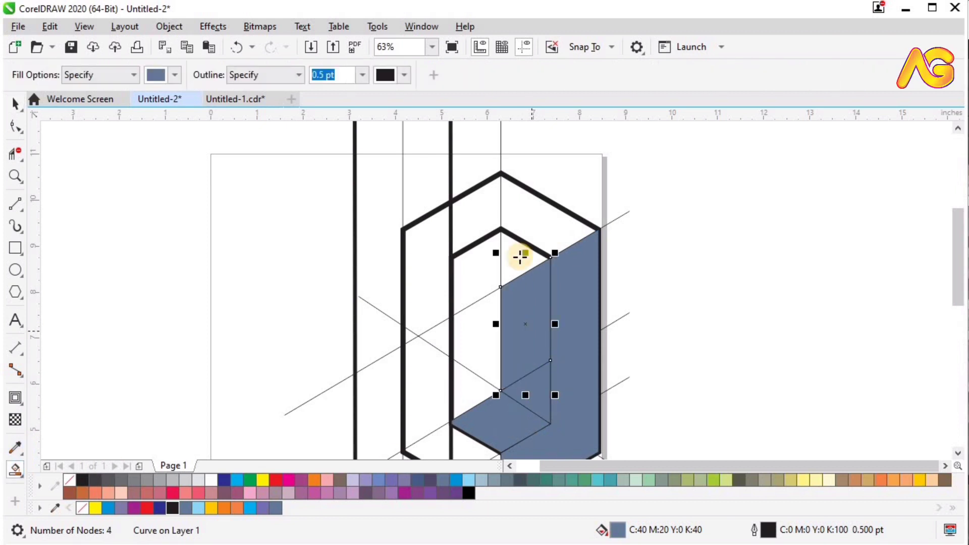
pyautogui.click(525, 269)
# Weld the three filled regions of the inner hexagon's right half into one shape.
pyautogui.press('space')
pyautogui.keyDown('shift'); pyautogui.click(534, 332); pyautogui.keyUp('shift')
pyautogui.keyDown('shift'); pyautogui.click(538, 396); pyautogui.keyUp('shift')
pyautogui.moveTo(538, 395); pyautogui.dragTo(657, 305)
pyautogui.hotkey('ctrl', 'z')
pyautogui.click(446, 75)
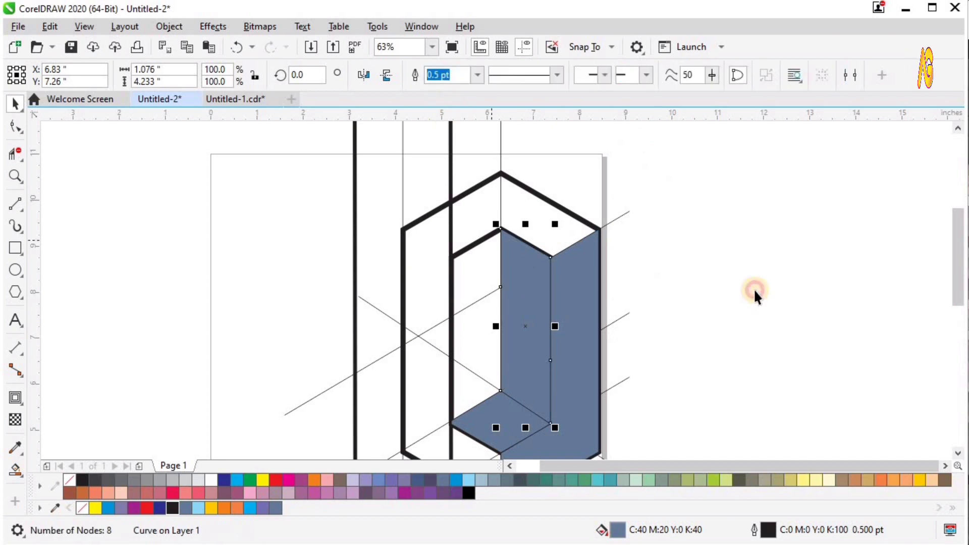
pyautogui.click(103, 230)
# Smart Fill the two regions of the lower-left band between the hexagons, directly below the diamond face.
pyautogui.press('F3')
pyautogui.press('F2')
pyautogui.moveTo(316, 177)
pyautogui.mouseDown()
pyautogui.moveTo(400, 307)
pyautogui.moveTo(644, 422)
pyautogui.mouseUp()
pyautogui.press('space')
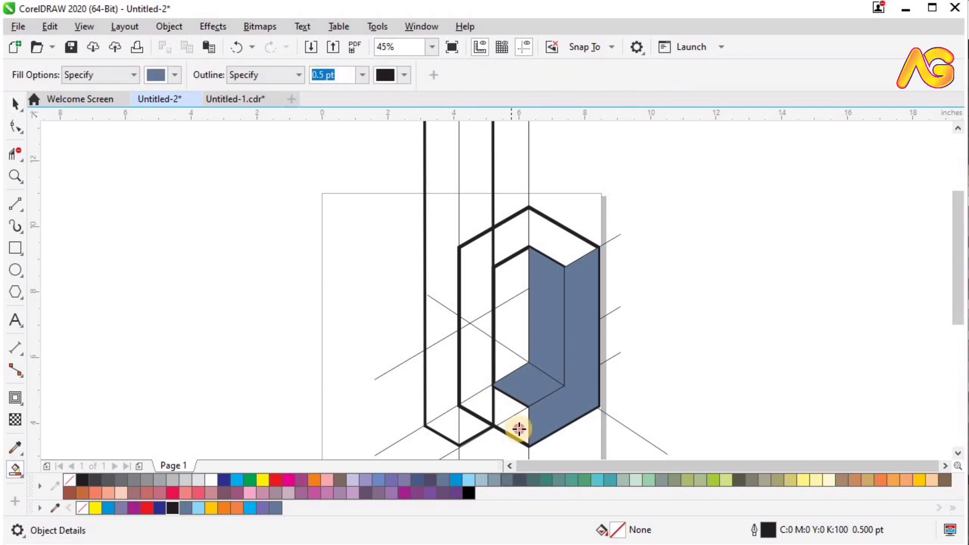
pyautogui.click(508, 404)
pyautogui.click(499, 395)
# Weld the two filled pieces of the lower-left band into one shape.
pyautogui.press('z')
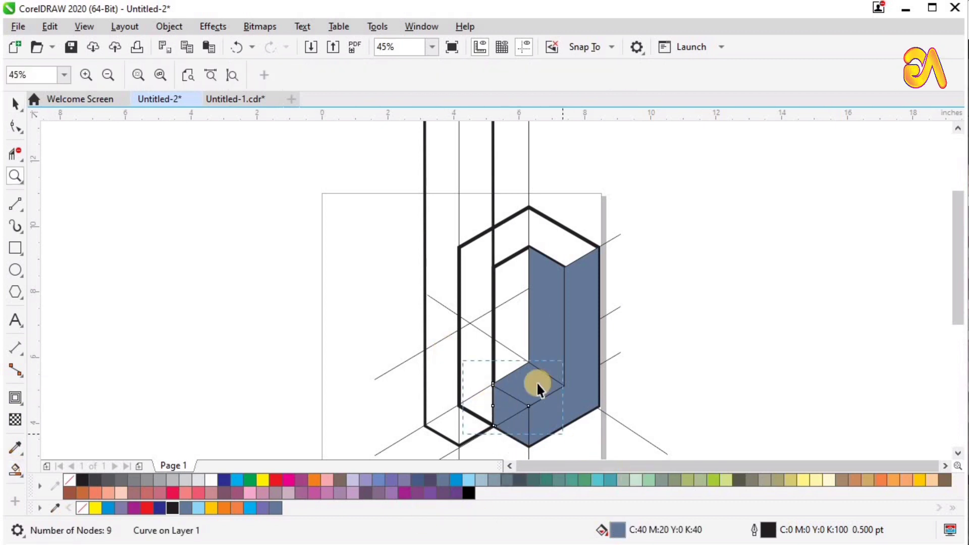
pyautogui.moveTo(463, 360); pyautogui.dragTo(563, 434)
pyautogui.press('space')
pyautogui.moveTo(427, 307); pyautogui.dragTo(482, 281)
pyautogui.hotkey('ctrl', 'z')
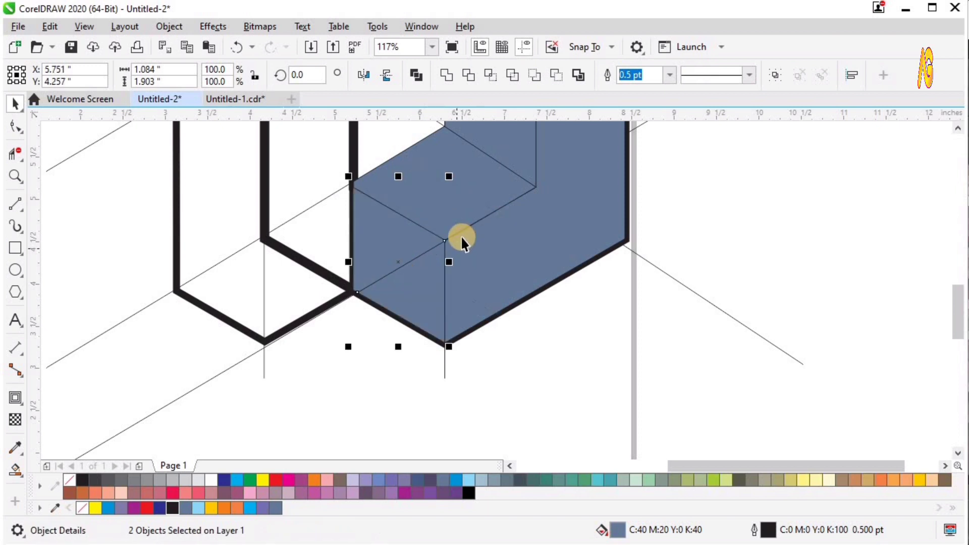
pyautogui.click(624, 357)
pyautogui.scroll(-5, 452, 309)
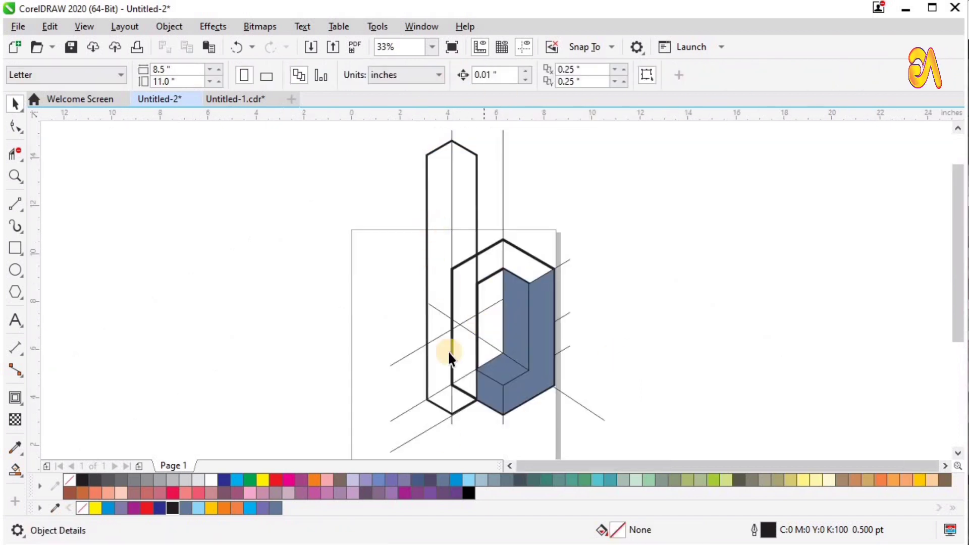
# Smart Fill every region in the right half of the tall hexagon, from its bottom corner up to its peak.
pyautogui.click(41, 470)
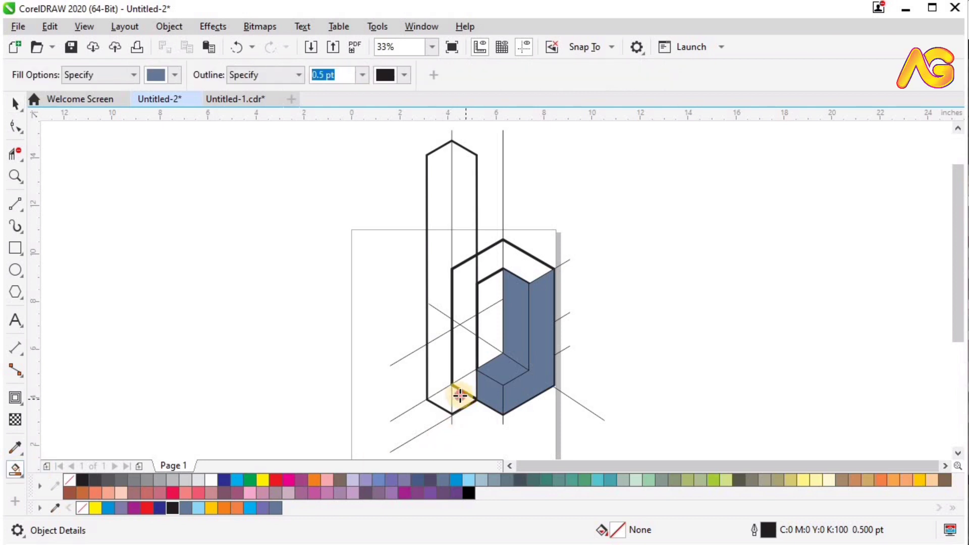
pyautogui.click(460, 395)
pyautogui.click(465, 347)
pyautogui.click(472, 321)
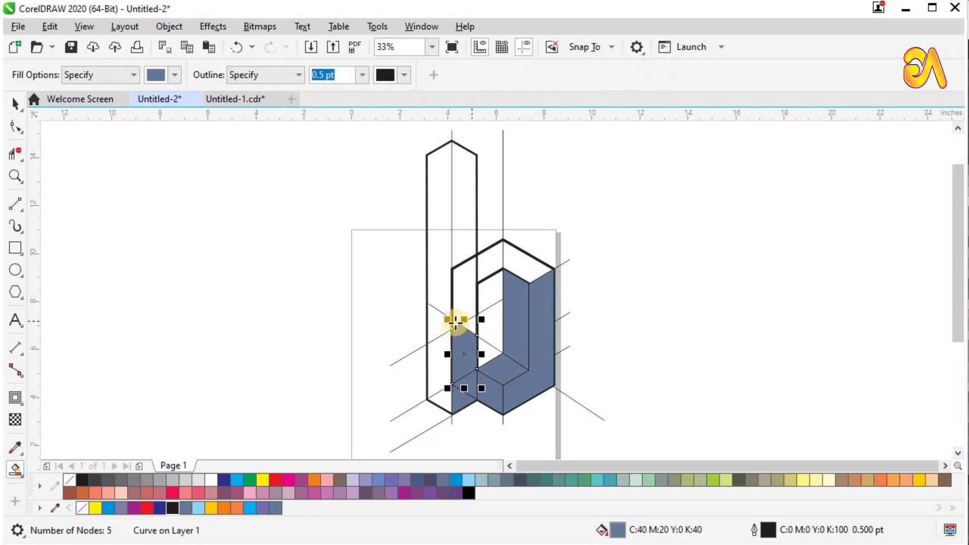
pyautogui.click(456, 322)
pyautogui.click(467, 290)
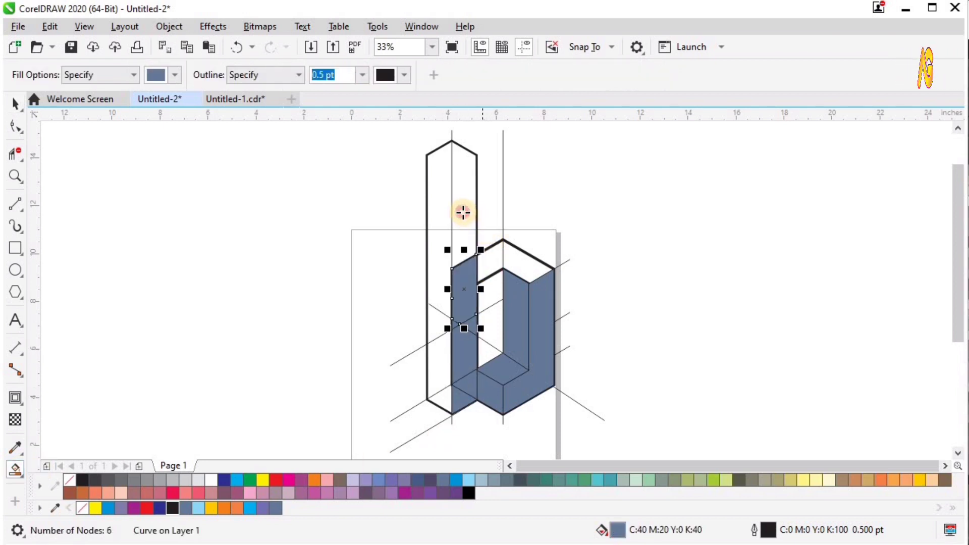
pyautogui.click(462, 213)
# Combine the filled pieces of the tall hexagon's right half into one curve and mirror a copy of it onto the left half.
pyautogui.press('space')
pyautogui.keyDown('shift'); pyautogui.click(471, 324); pyautogui.keyUp('shift')
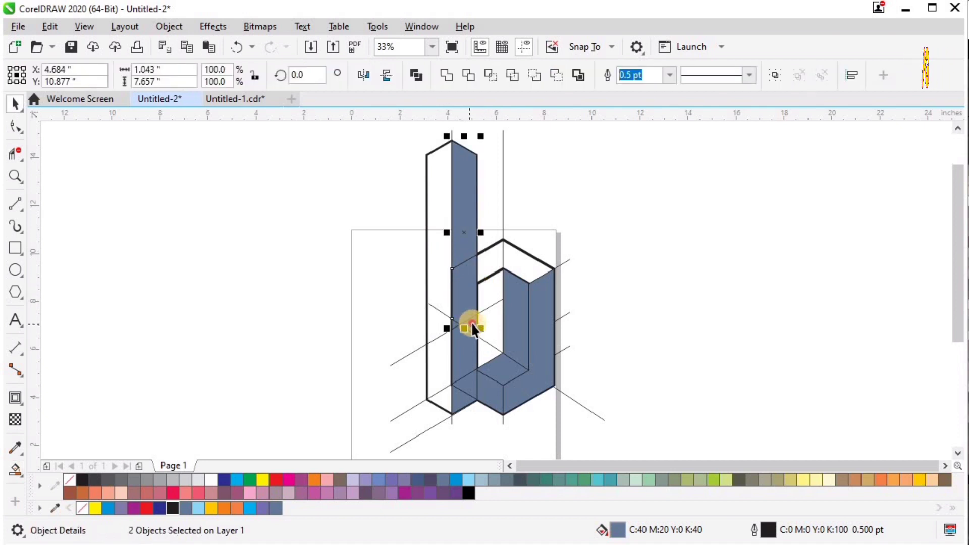
pyautogui.keyDown('shift'); pyautogui.click(459, 338); pyautogui.keyUp('shift')
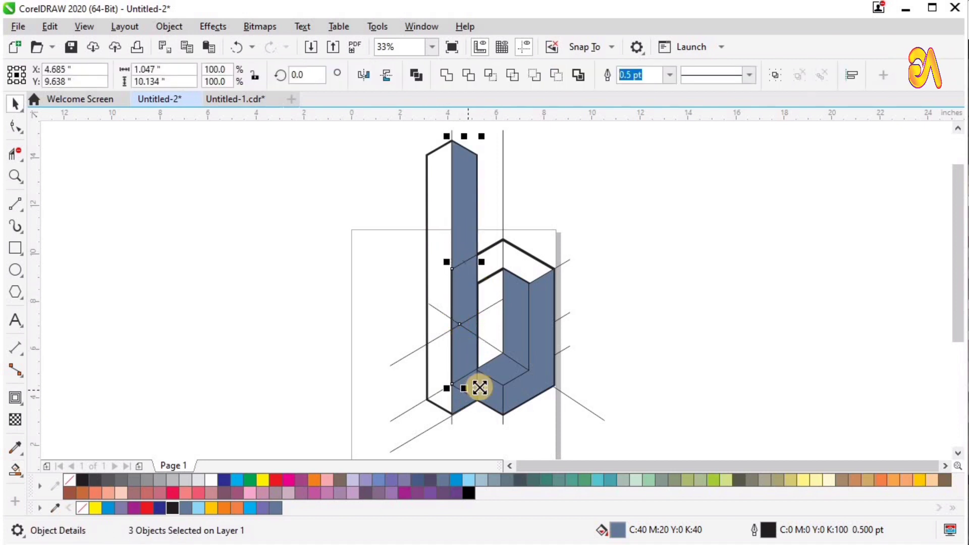
pyautogui.keyDown('shift'); pyautogui.click(461, 398); pyautogui.keyUp('shift')
pyautogui.keyDown('shift'); pyautogui.click(454, 326); pyautogui.keyUp('shift')
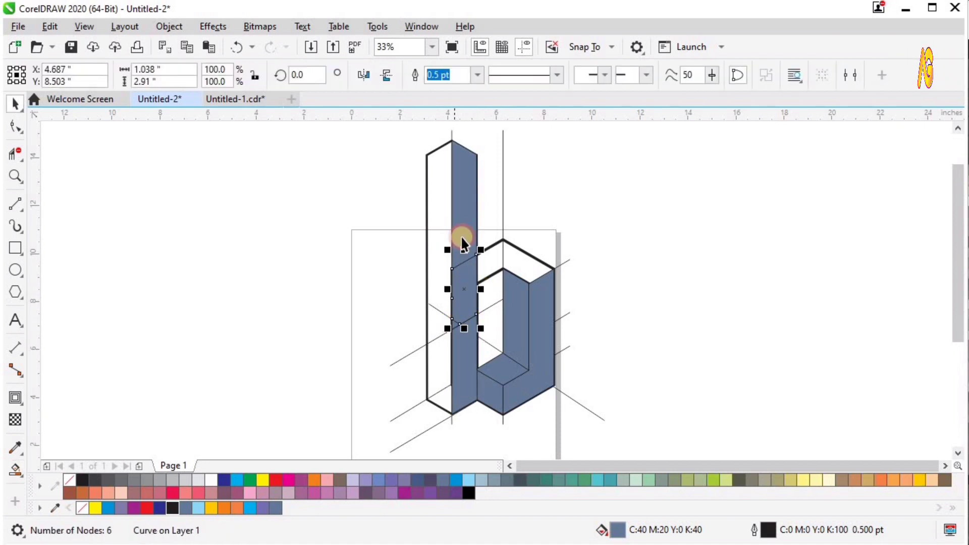
pyautogui.keyDown('shift'); pyautogui.click(462, 234); pyautogui.keyUp('shift')
pyautogui.moveTo(531, 205); pyautogui.dragTo(533, 203)
pyautogui.hotkey('ctrl', 'z')
pyautogui.hotkey('ctrl', 'l')
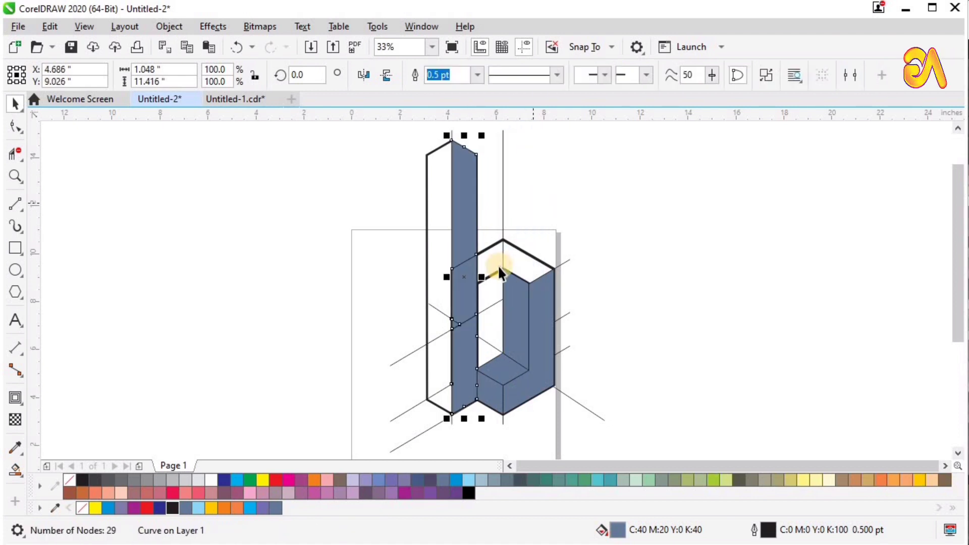
pyautogui.moveTo(482, 277); pyautogui.dragTo(451, 278)
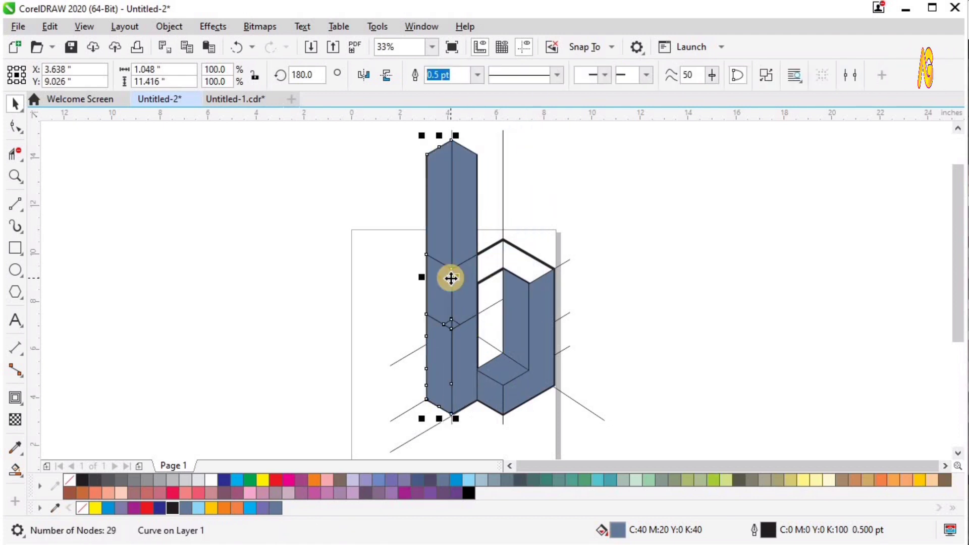
# Smart Fill the upper-left section of the inner hexagon and both sides of the top band between the hexagons.
pyautogui.click(14, 472)
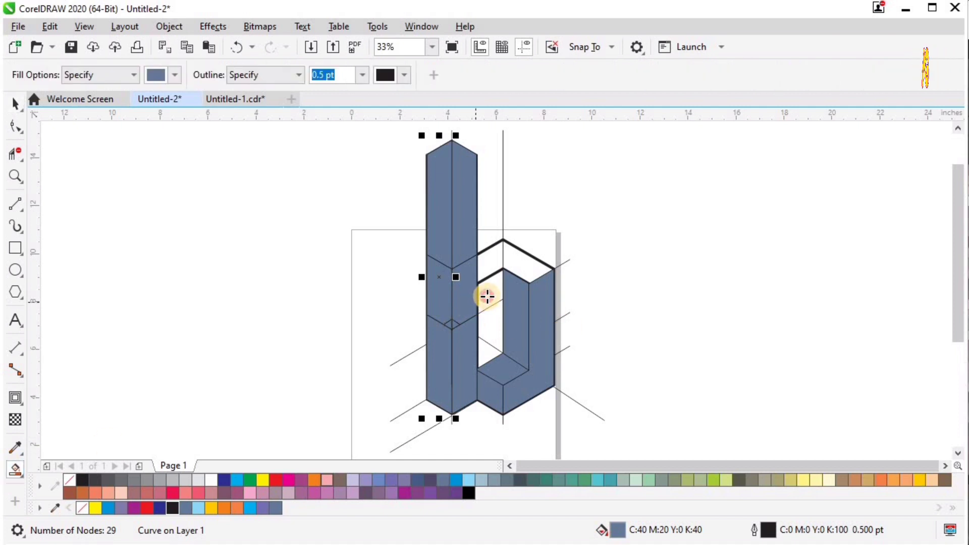
pyautogui.click(490, 291)
pyautogui.press('space')
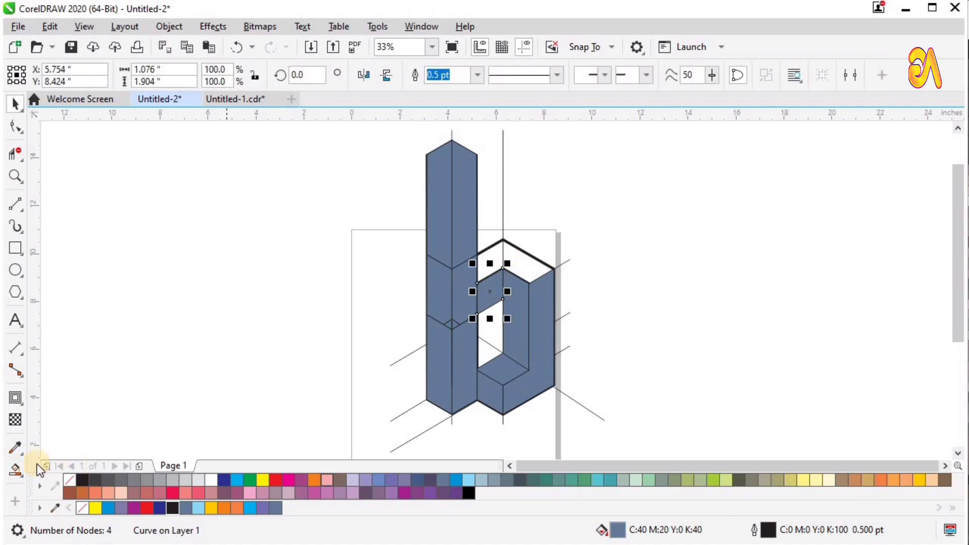
pyautogui.press('space')
pyautogui.click(519, 265)
pyautogui.click(483, 261)
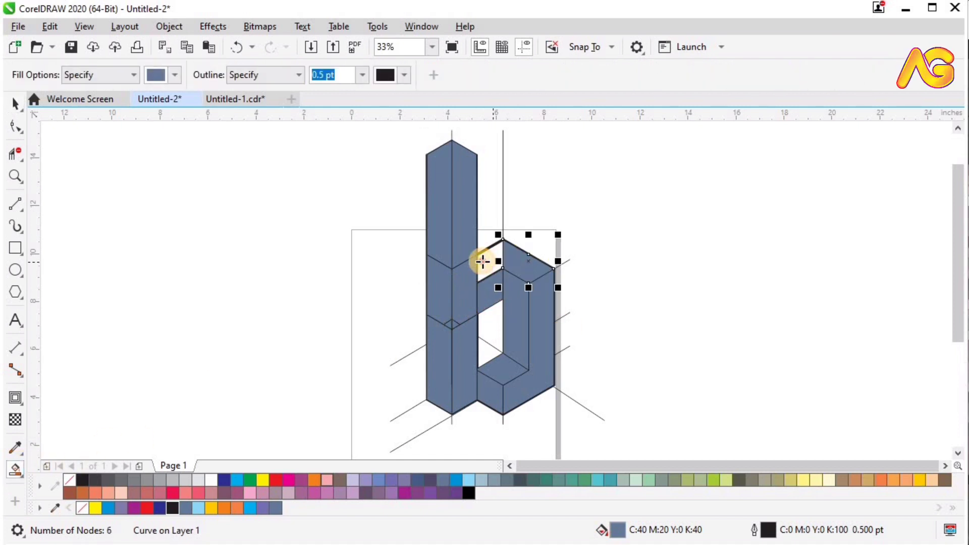
# Weld the two filled pieces of the top band into one shape.
pyautogui.press('space')
pyautogui.keyDown('shift'); pyautogui.click(515, 263); pyautogui.keyUp('shift')
pyautogui.moveTo(516, 263); pyautogui.dragTo(538, 231)
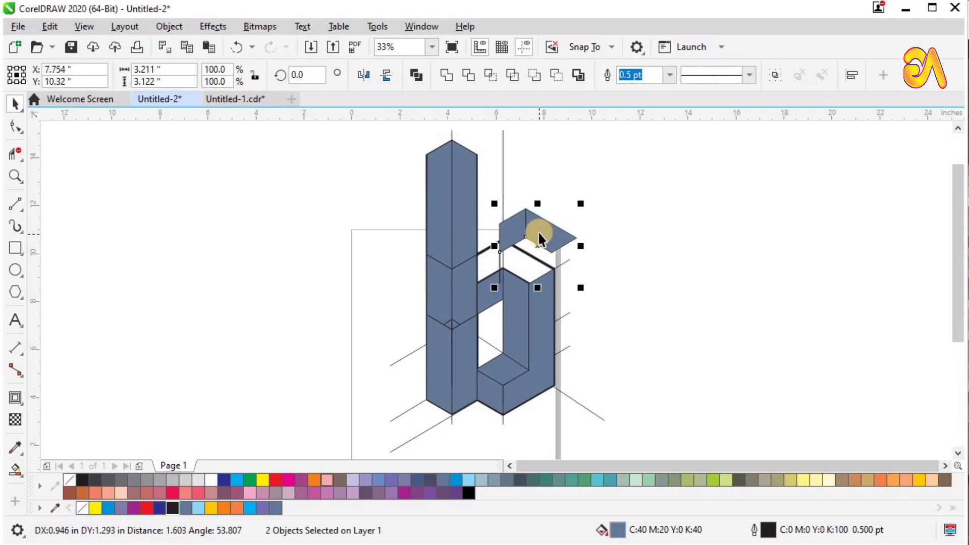
pyautogui.hotkey('ctrl', 'z')
pyautogui.click(445, 76)
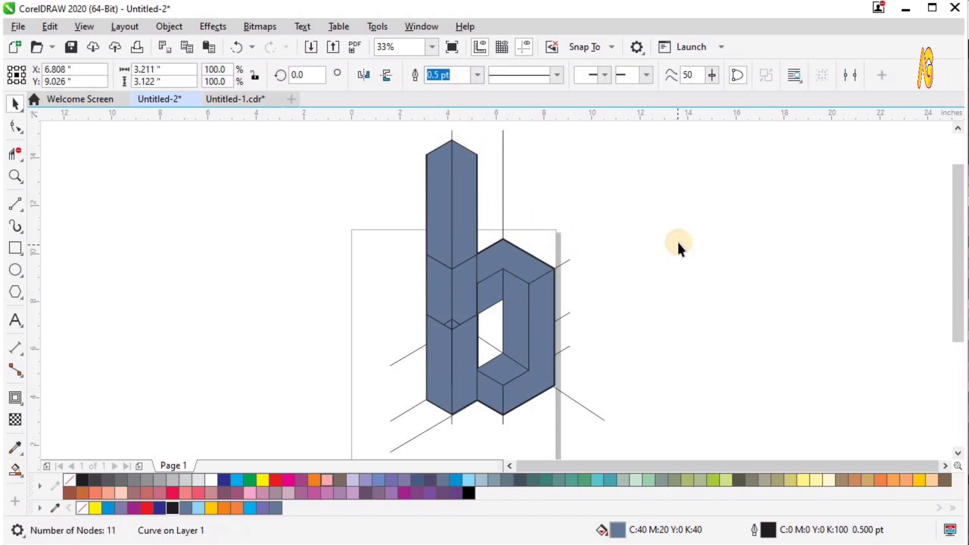
pyautogui.click(677, 240)
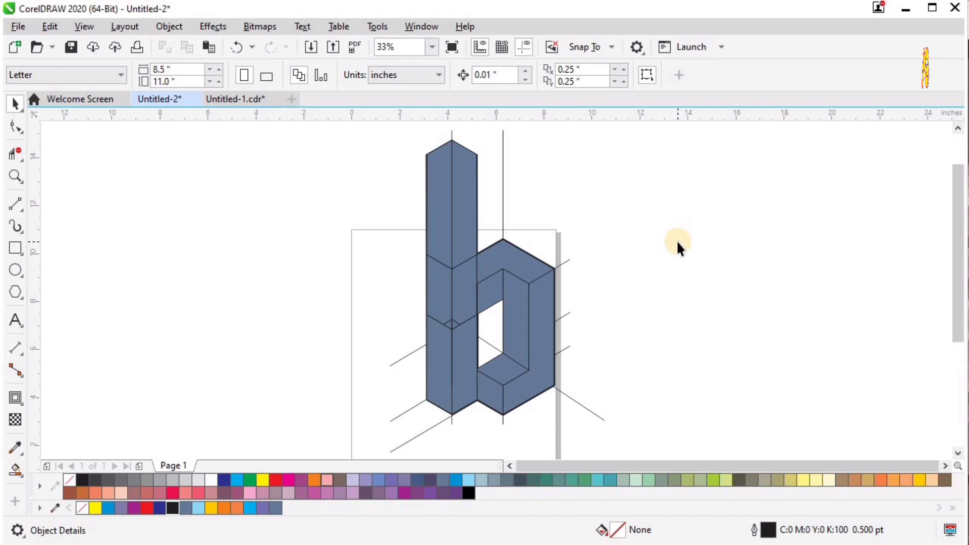
pyautogui.scroll(-2, 678, 241)
pyautogui.press('F2')
pyautogui.moveTo(505, 173); pyautogui.dragTo(677, 360)
pyautogui.moveTo(471, 240); pyautogui.dragTo(501, 225)
pyautogui.hotkey('ctrl', 'z')
pyautogui.hotkey('ctrl', 'z')
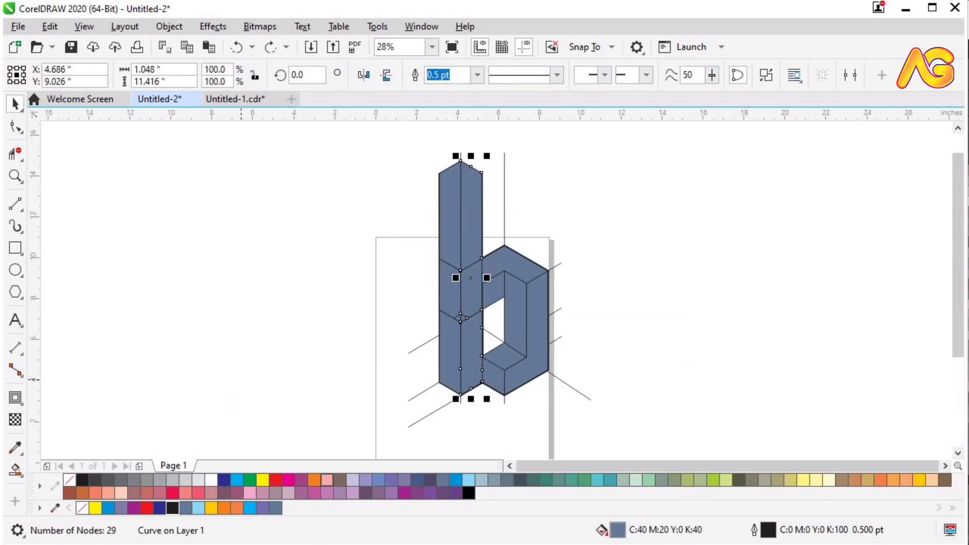
# Fill the tall hexagon's right half with purple C:40 M:100 Y:0 K:0 and copy the filled letter pieces to the left of the construction.
pyautogui.click(402, 494)
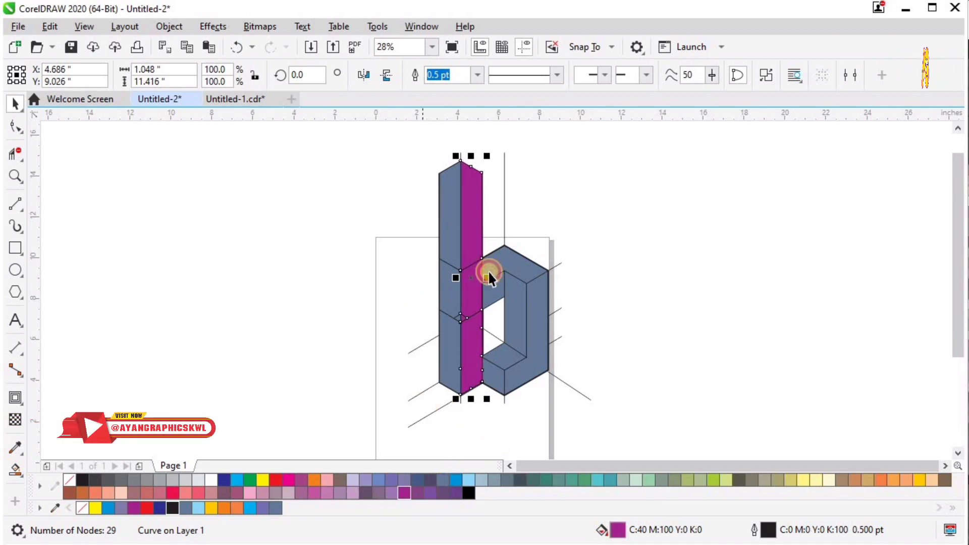
pyautogui.moveTo(550, 366); pyautogui.dragTo(562, 398)
pyautogui.moveTo(480, 346); pyautogui.dragTo(243, 345)
pyautogui.rightClick(243, 345)
# Remove the outlines from all pieces of the copied letter.
pyautogui.press('z')
pyautogui.moveTo(159, 135); pyautogui.dragTo(492, 409)
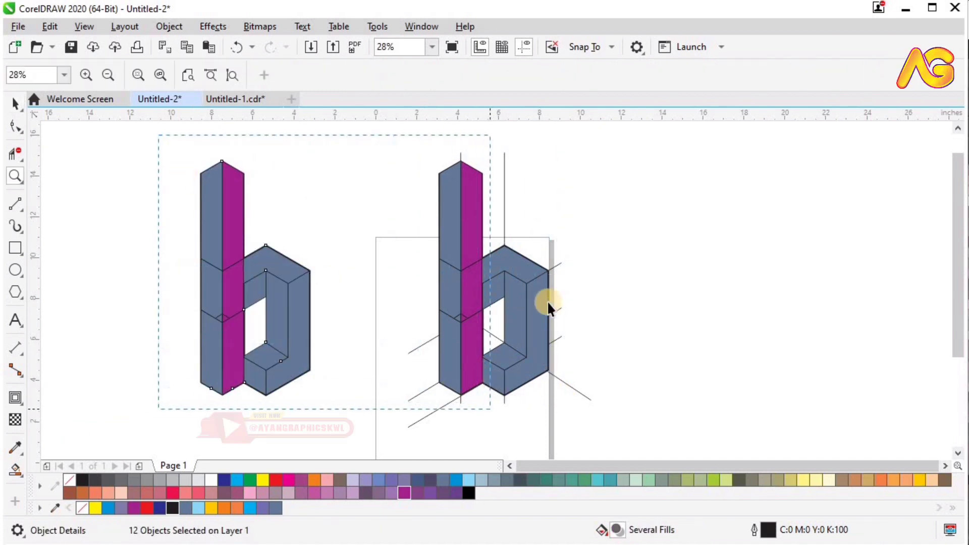
pyautogui.moveTo(283, 144); pyautogui.dragTo(546, 444)
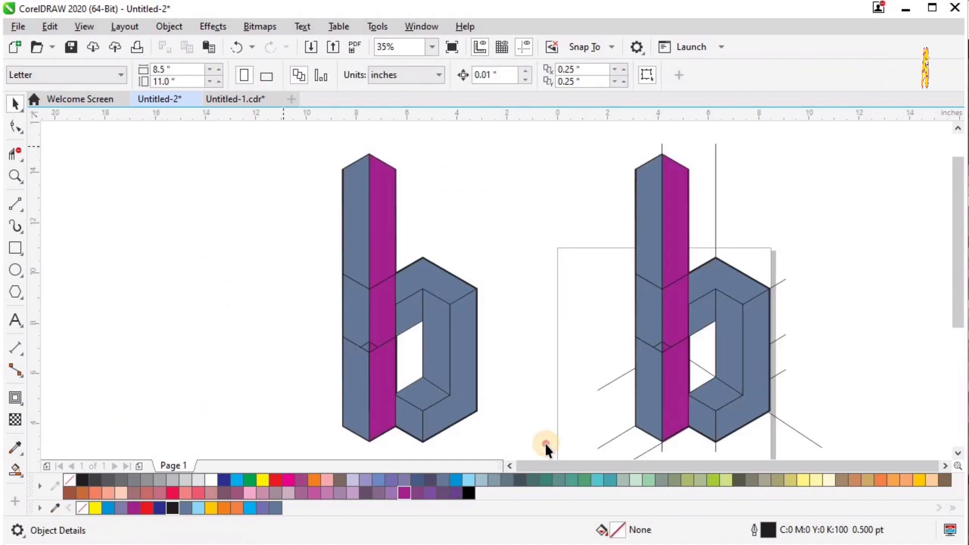
pyautogui.rightClick(72, 477)
pyautogui.click(404, 371)
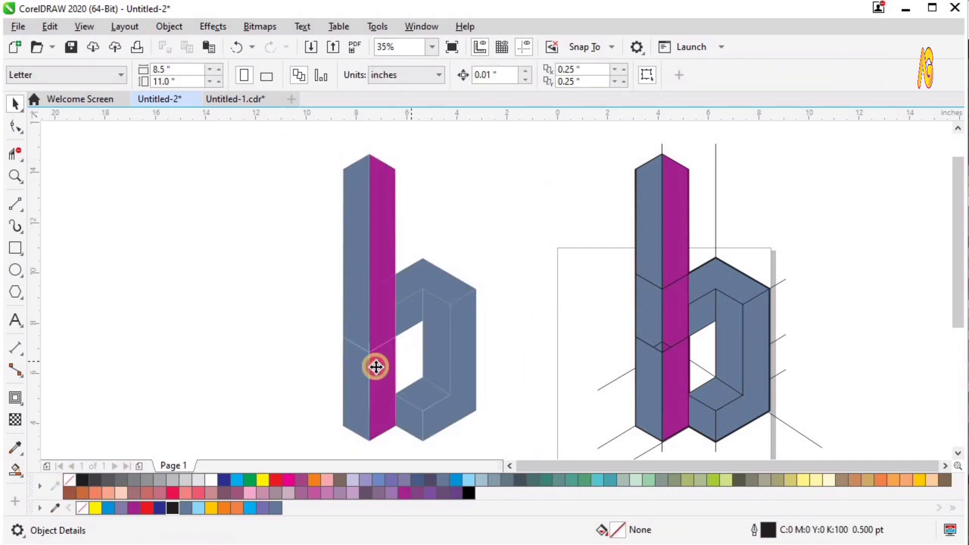
# Apply a vertical linear gradient to the copied stem's right half, from purple at its top to magenta at its bottom.
pyautogui.click(379, 358)
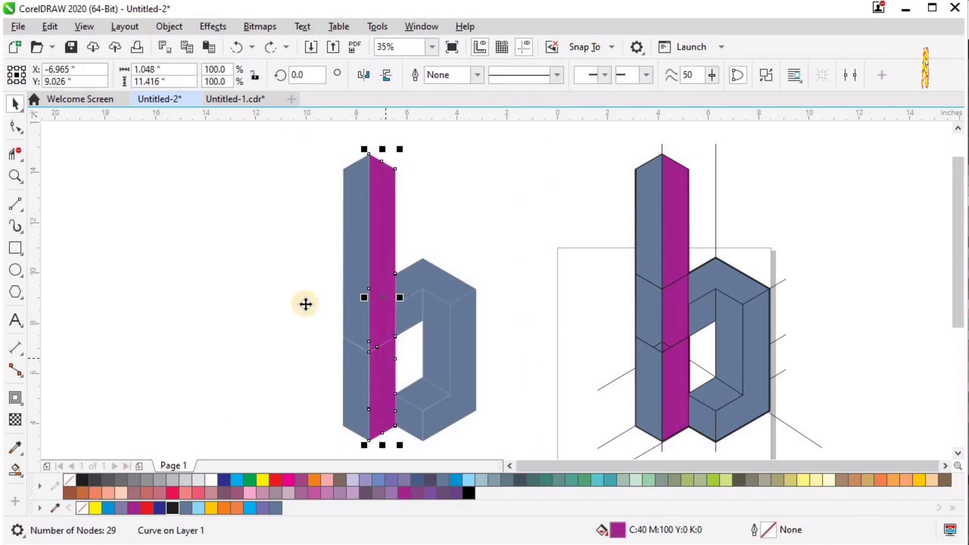
pyautogui.scroll(-1, 273, 272)
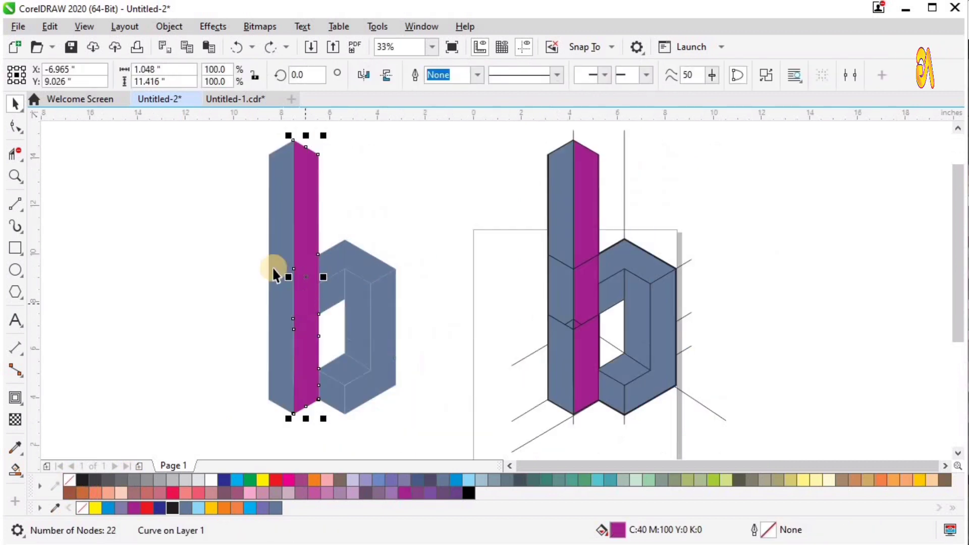
pyautogui.click(23, 477)
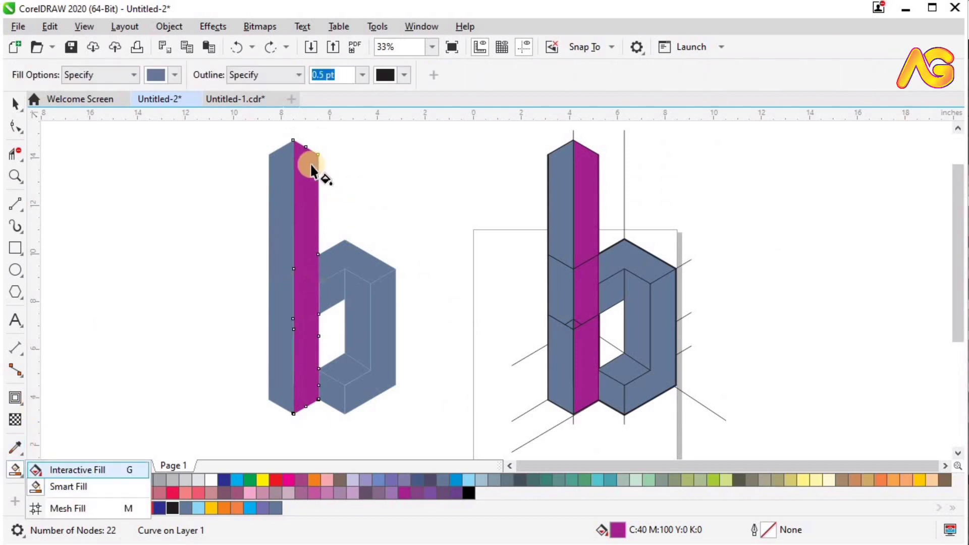
pyautogui.moveTo(310, 162); pyautogui.dragTo(300, 395)
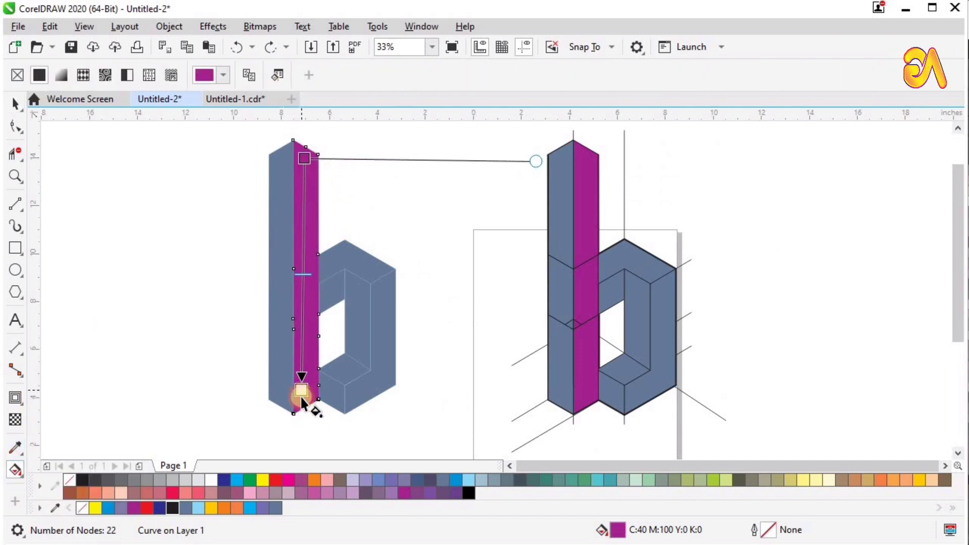
pyautogui.click(317, 389)
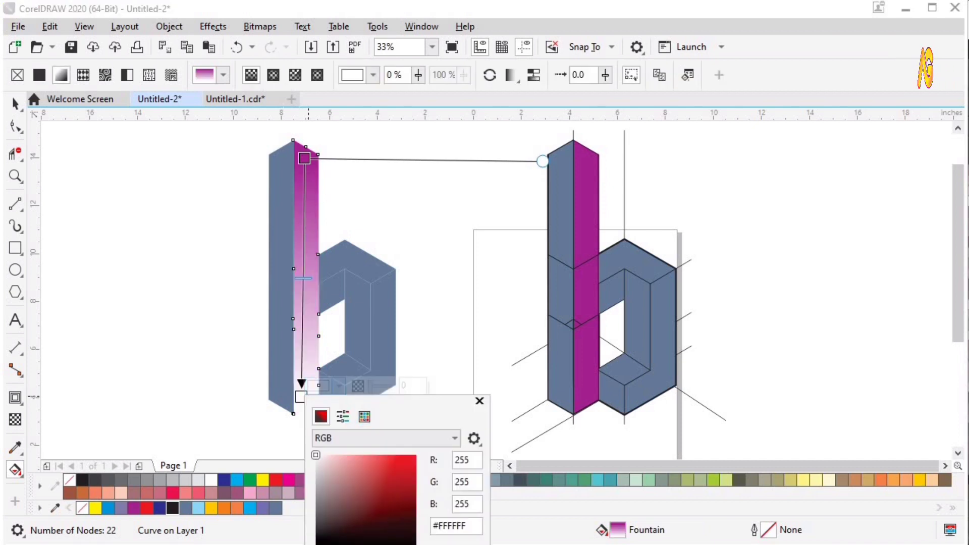
pyautogui.click(289, 479)
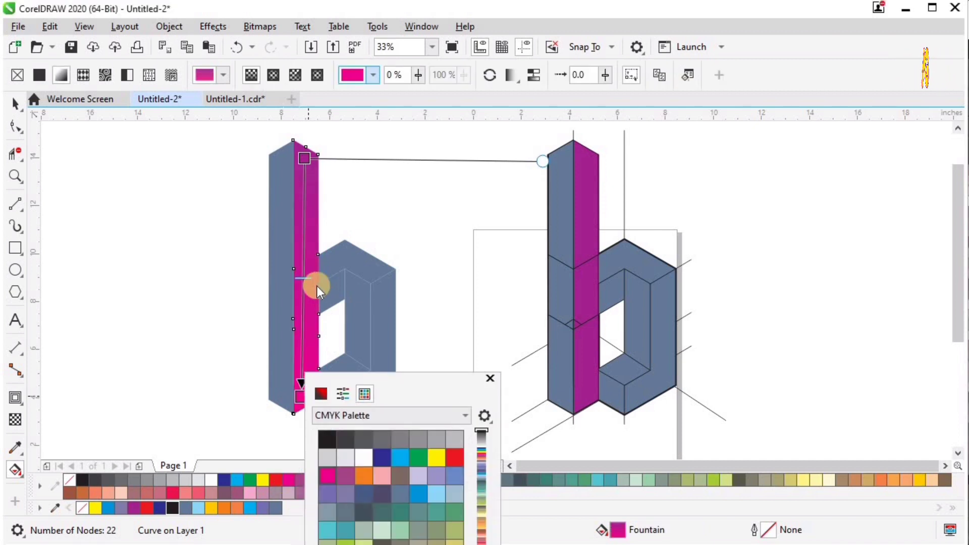
# Copy the purple-to-magenta gradient from the stem's right half onto its left half.
pyautogui.click(279, 247)
pyautogui.click(279, 248)
pyautogui.press('space')
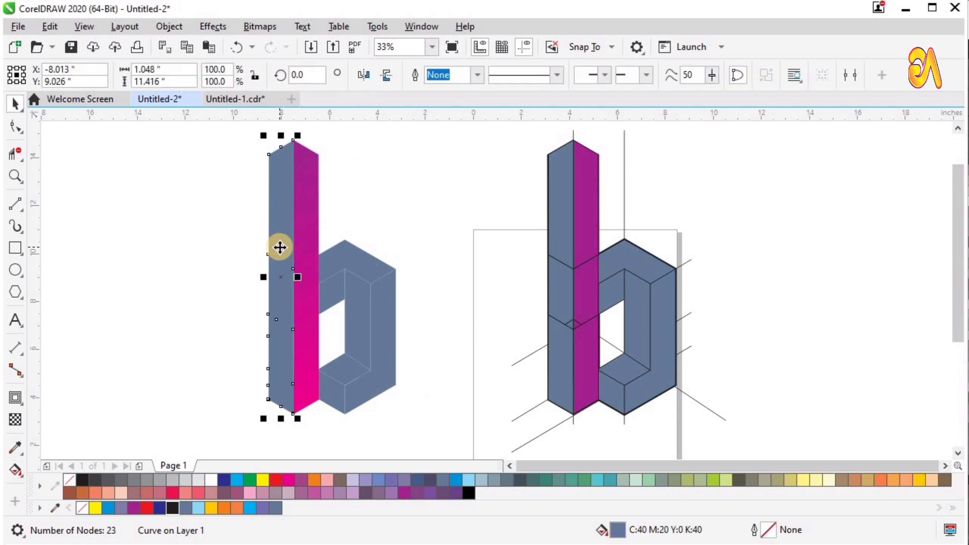
pyautogui.click(16, 469)
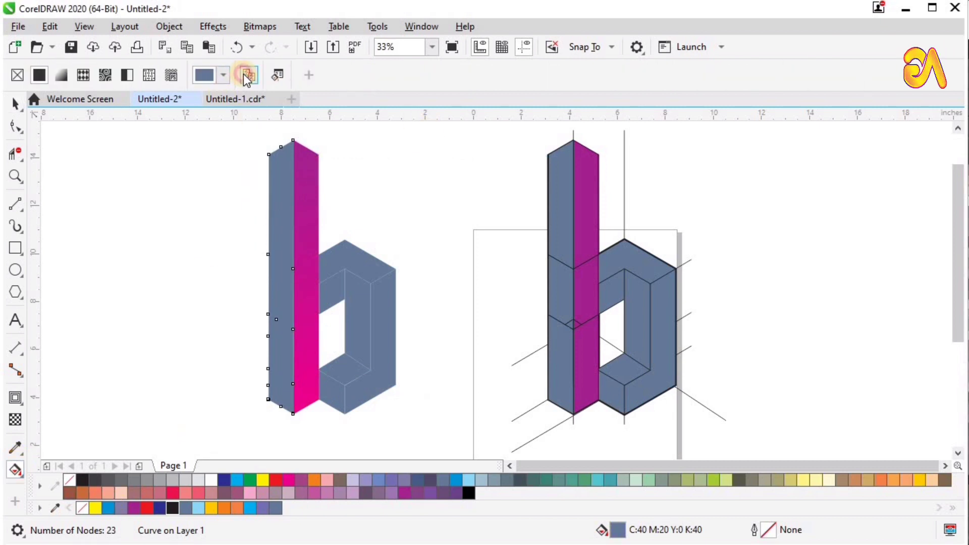
pyautogui.click(311, 248)
pyautogui.press('space')
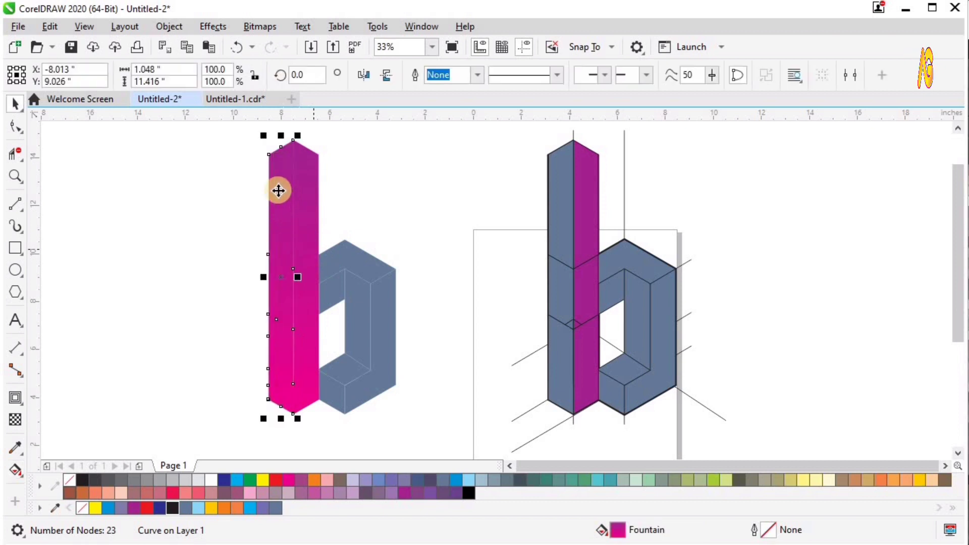
# Reverse the gradient on the stem's left half so it runs vertically from magenta at the top to purple at the bottom.
pyautogui.press('space')
pyautogui.moveTo(277, 157)
pyautogui.mouseDown()
pyautogui.moveTo(328, 340)
pyautogui.moveTo(304, 399)
pyautogui.moveTo(306, 372)
pyautogui.moveTo(235, 138)
pyautogui.moveTo(284, 158)
pyautogui.mouseUp()
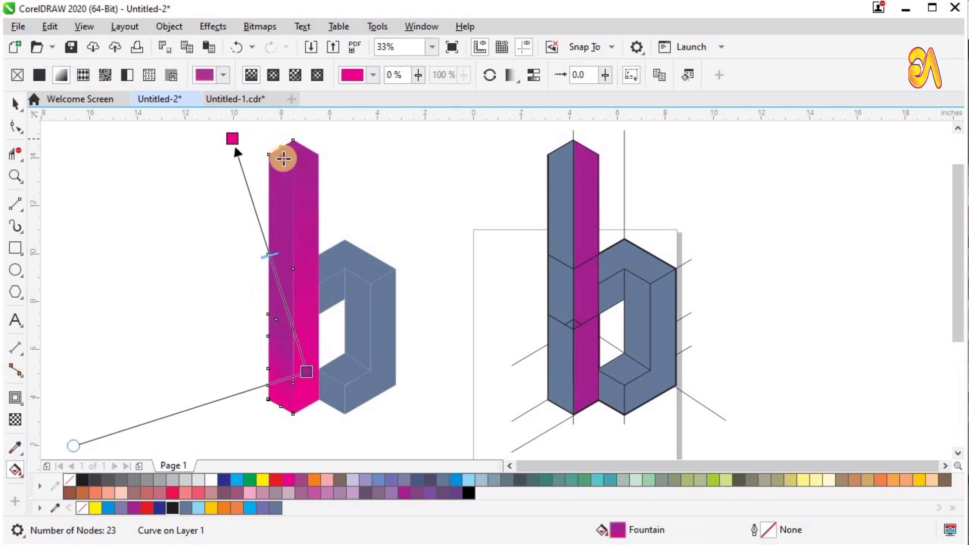
pyautogui.moveTo(304, 376); pyautogui.dragTo(280, 401)
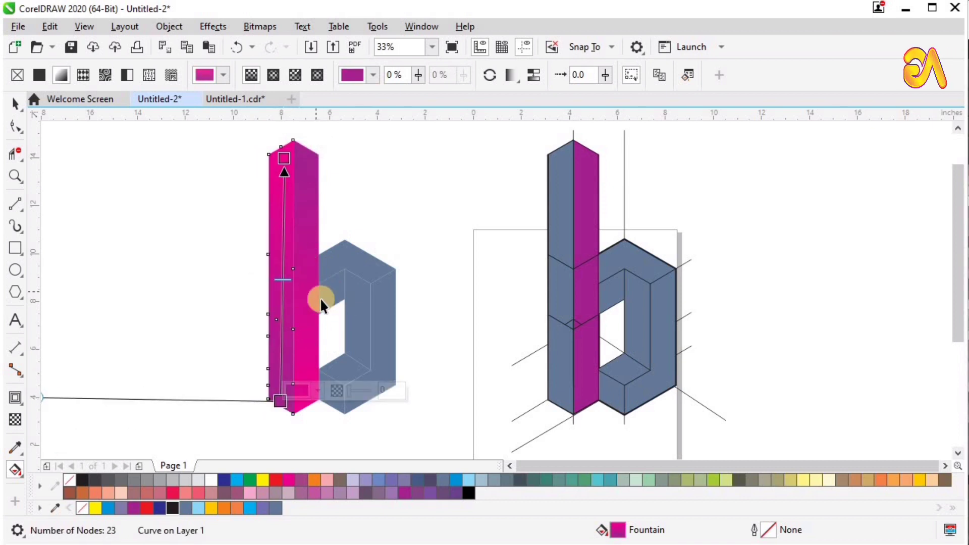
# Copy the stem's gradient onto the slanted inner face beside the stem, above the letter's opening.
pyautogui.press('z')
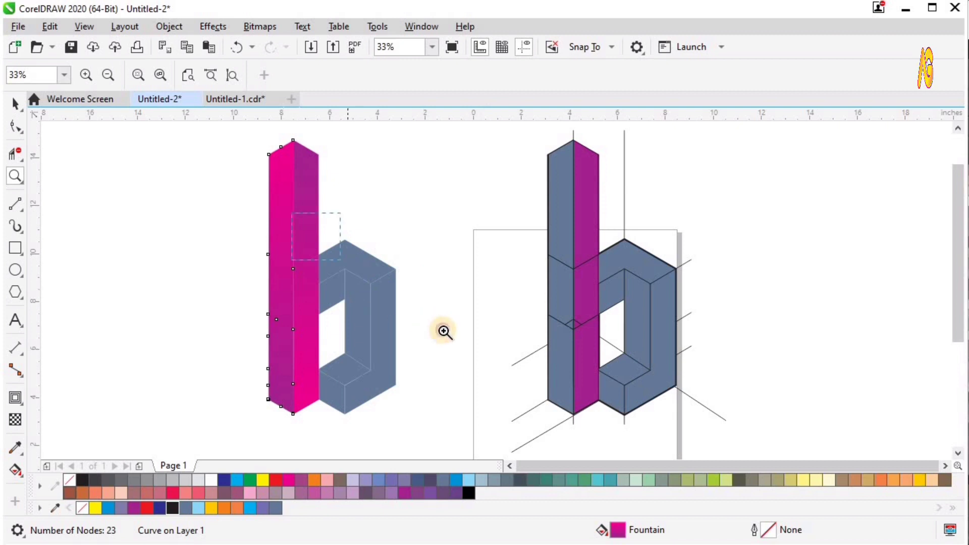
pyautogui.moveTo(292, 214); pyautogui.dragTo(444, 331)
pyautogui.press('space')
pyautogui.click(367, 351)
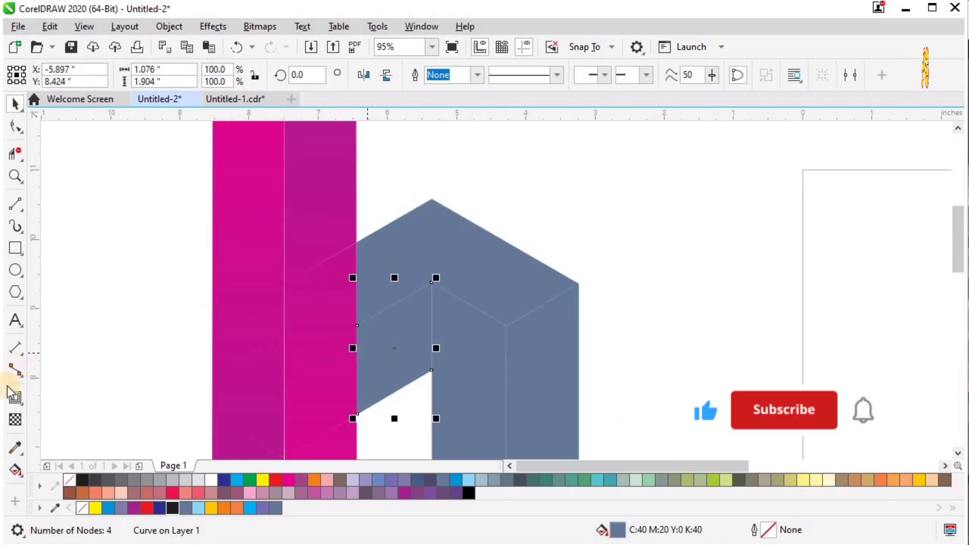
pyautogui.click(15, 470)
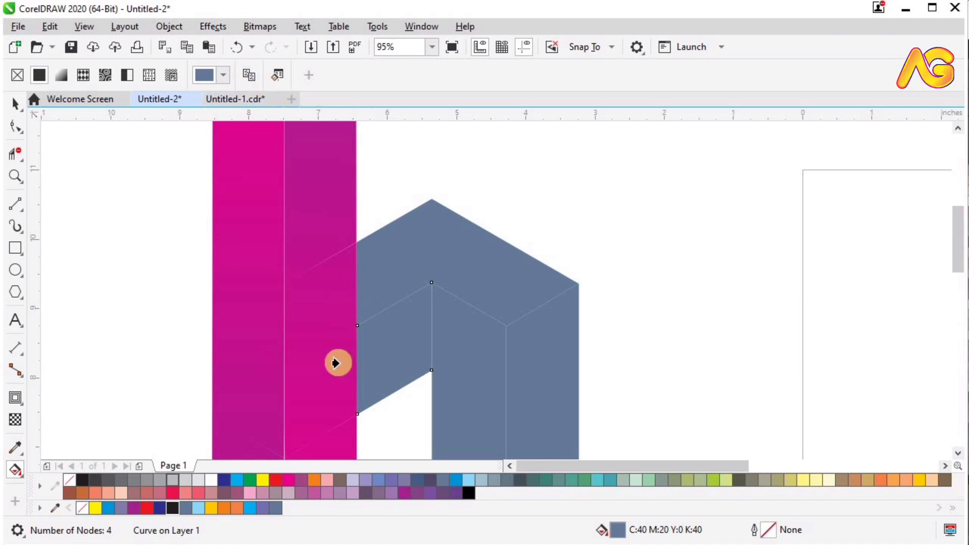
pyautogui.click(376, 383)
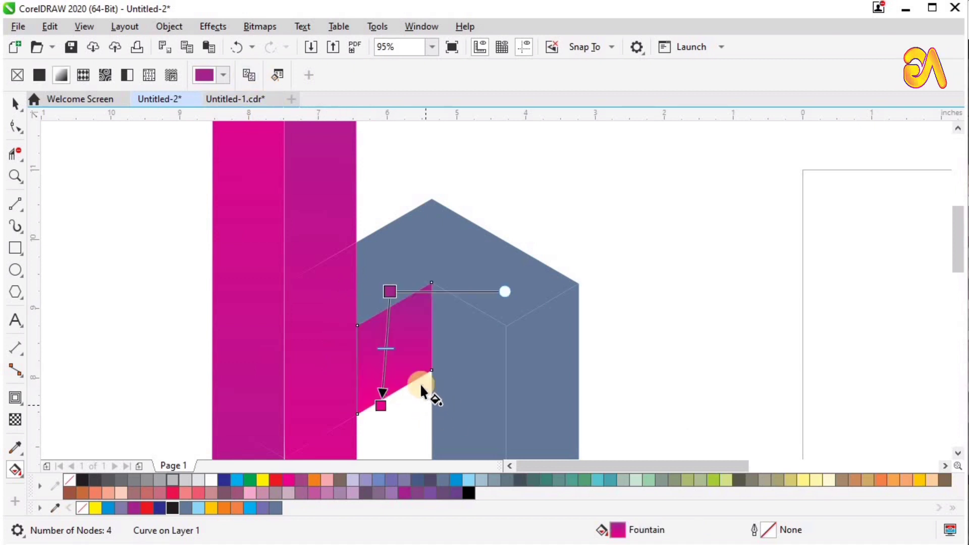
# Redirect the slanted inner face's gradient to run across it from purple beside the stem to magenta at the inner corner.
pyautogui.scroll(-2, 420, 386)
pyautogui.press('z')
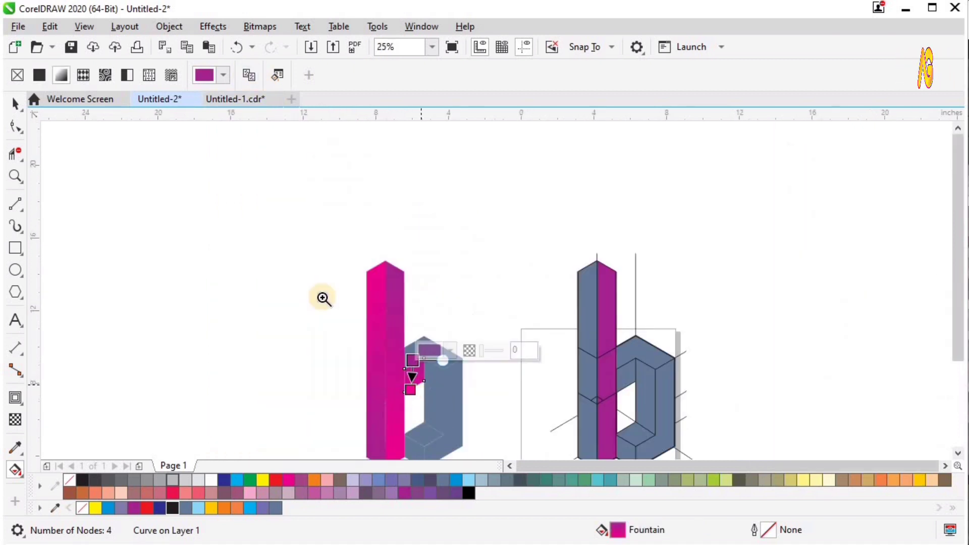
pyautogui.moveTo(361, 320); pyautogui.dragTo(554, 458)
pyautogui.moveTo(515, 339); pyautogui.dragTo(552, 353)
pyautogui.press('space')
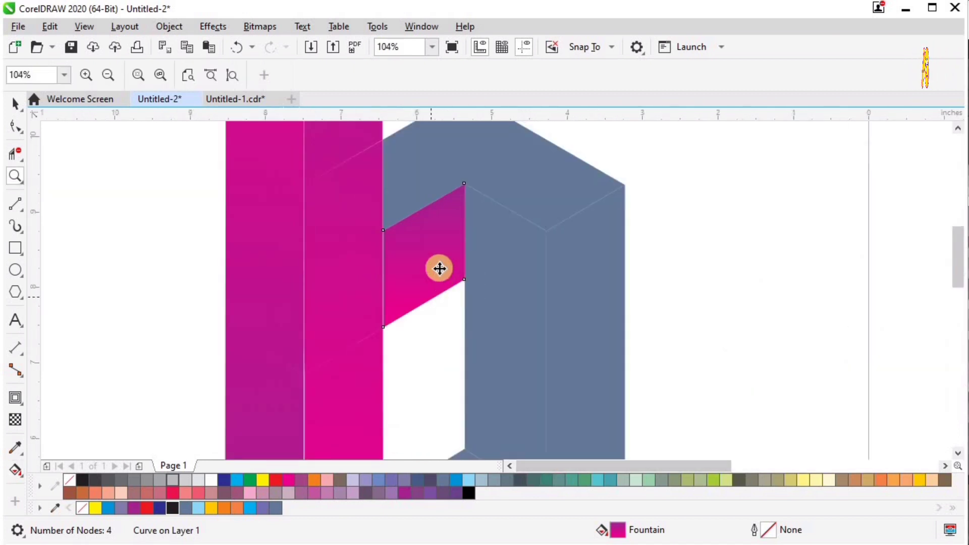
pyautogui.click(439, 268)
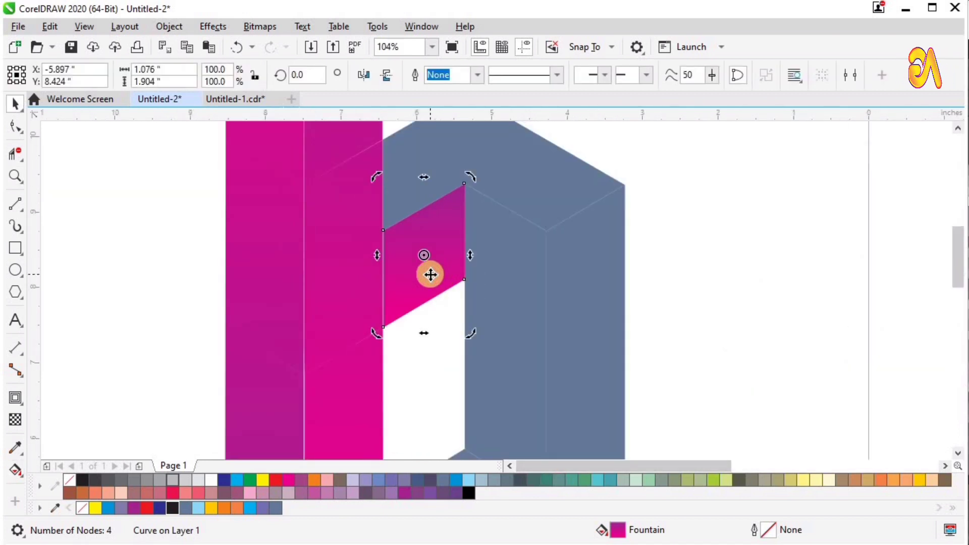
pyautogui.press('g')
pyautogui.moveTo(408, 316); pyautogui.dragTo(369, 301)
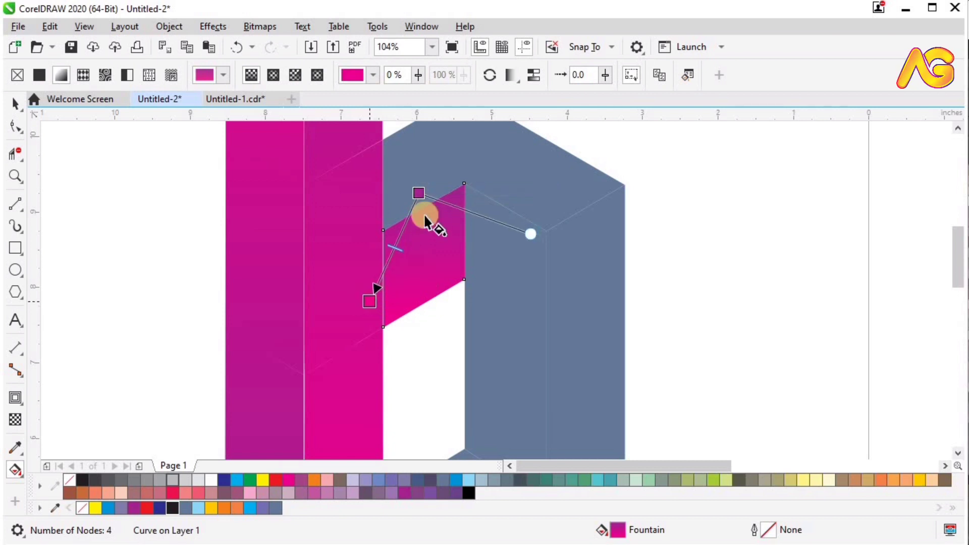
pyautogui.moveTo(419, 193); pyautogui.dragTo(454, 206)
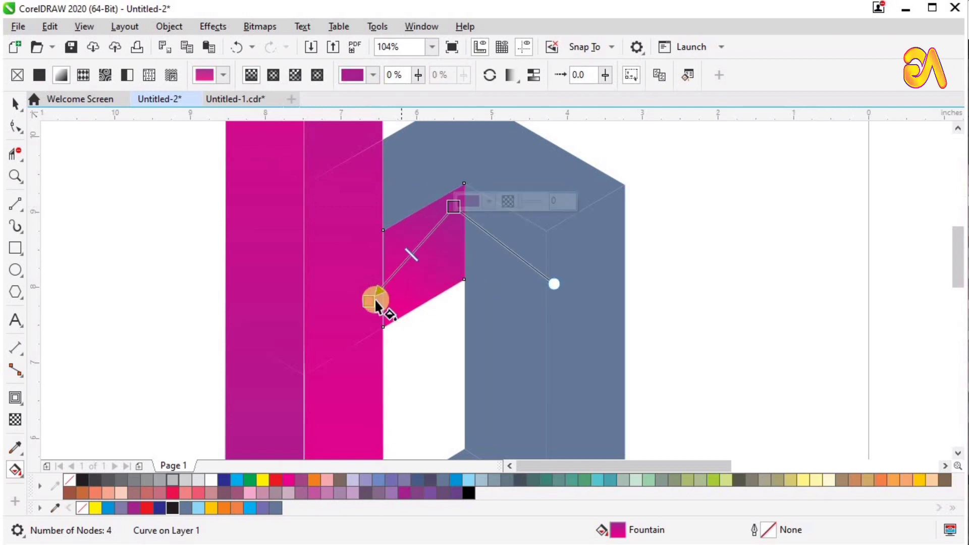
pyautogui.press('space')
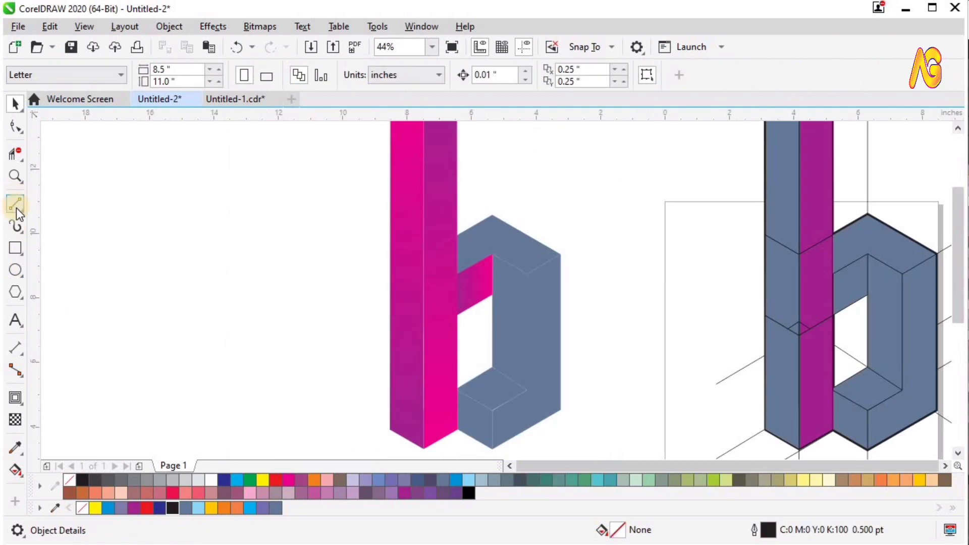
# Draw a vertical line about 3.9 inches long and place it through the bowl's top peak and inner corner.
pyautogui.click(17, 207)
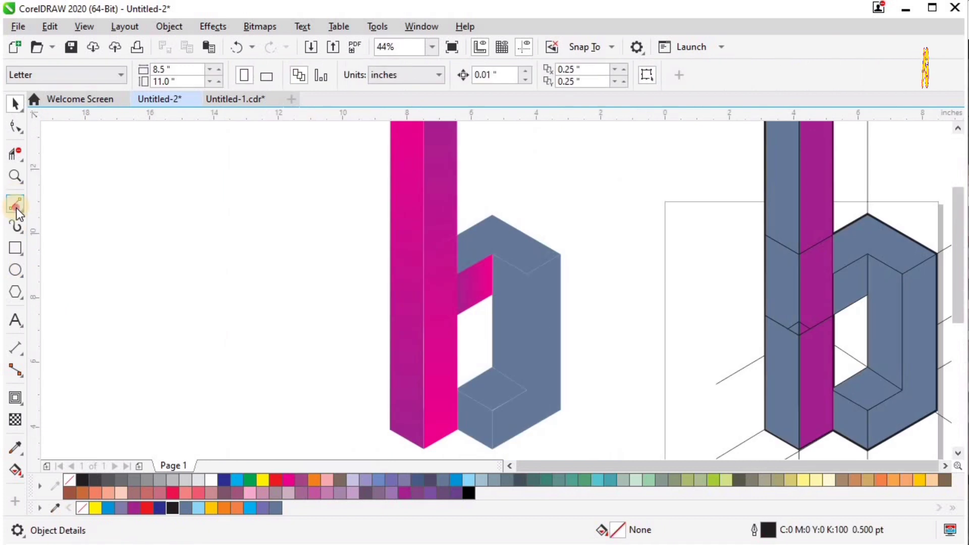
pyautogui.moveTo(206, 201); pyautogui.dragTo(206, 327)
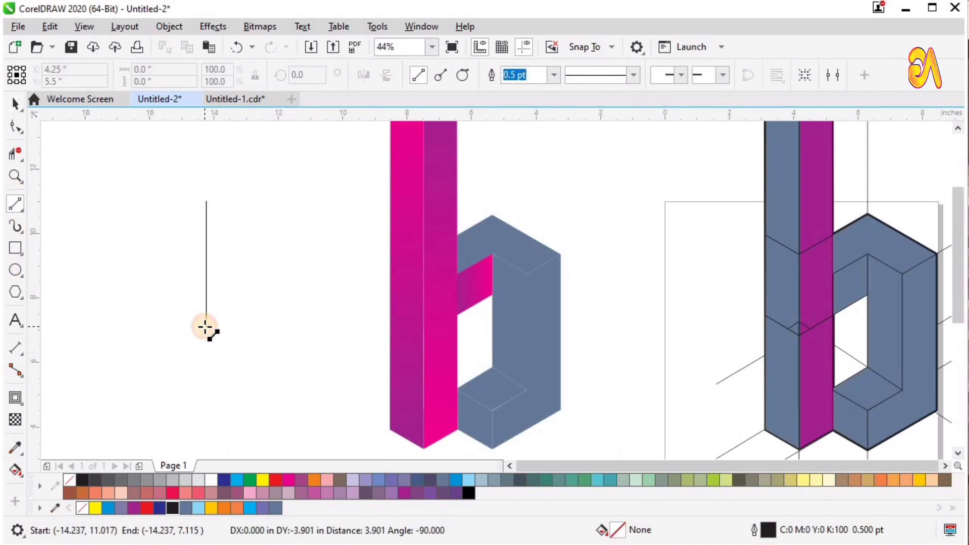
pyautogui.moveTo(206, 270); pyautogui.dragTo(492, 256)
pyautogui.press('z')
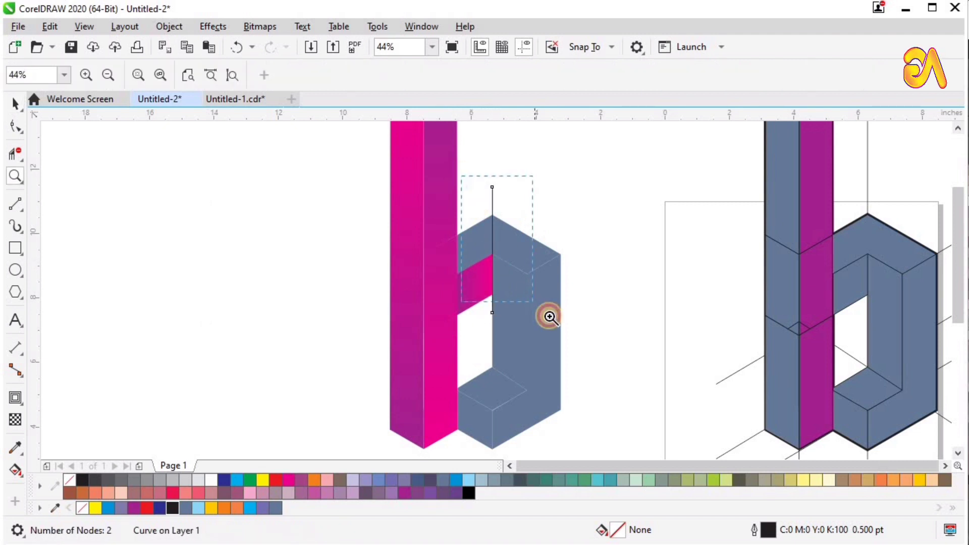
pyautogui.moveTo(549, 316); pyautogui.dragTo(549, 314)
pyautogui.moveTo(506, 184); pyautogui.dragTo(506, 184)
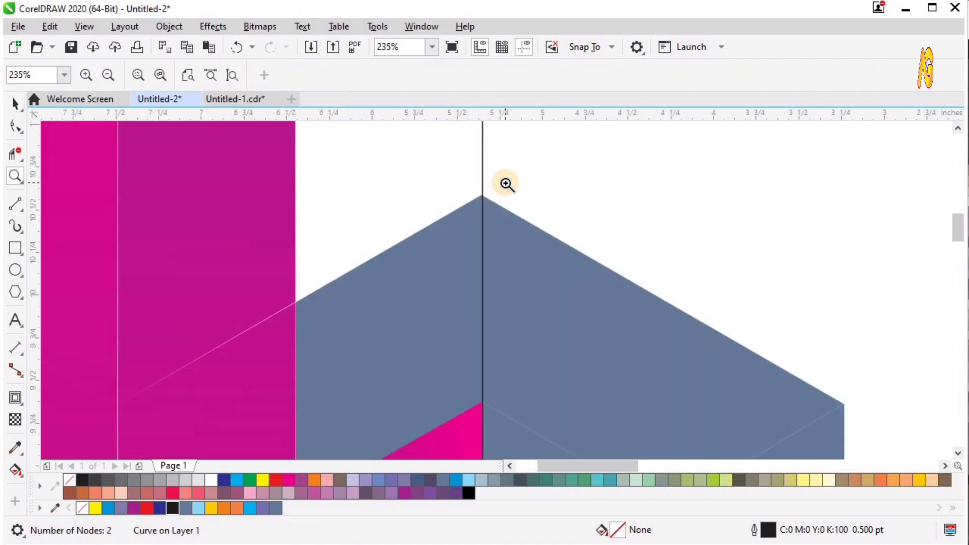
# Draw a diagonal line along the seam from the bowl's inner right edge to its outer upper-right corner.
pyautogui.press('F4')
pyautogui.moveTo(283, 209); pyautogui.dragTo(476, 422)
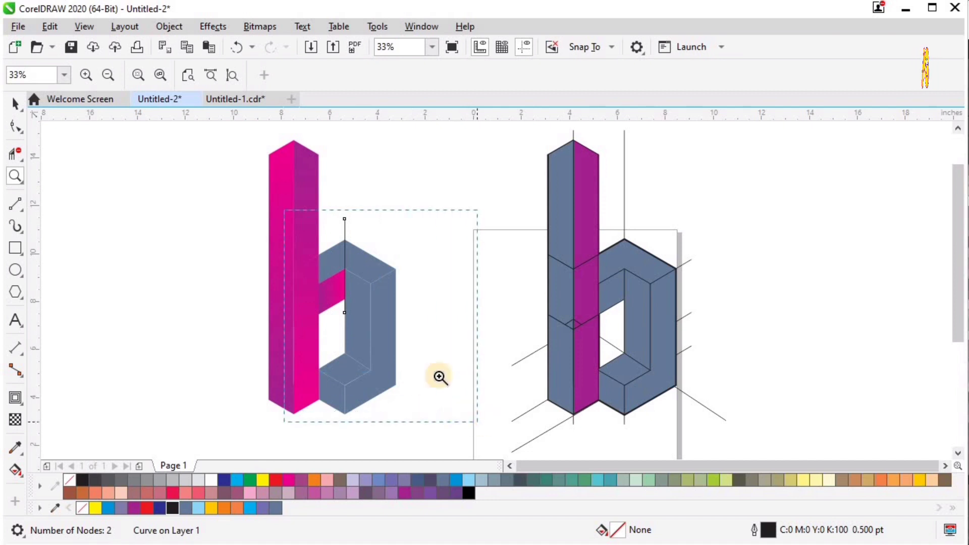
pyautogui.moveTo(344, 261); pyautogui.dragTo(612, 441)
pyautogui.scroll(-2, 494, 321)
pyautogui.moveTo(601, 195); pyautogui.dragTo(444, 301)
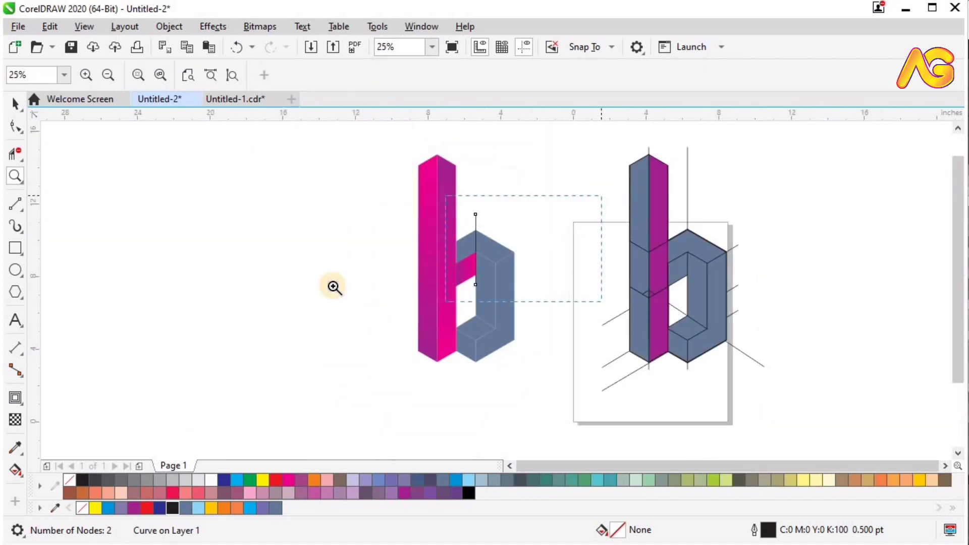
pyautogui.moveTo(275, 194); pyautogui.dragTo(570, 427)
pyautogui.press('space')
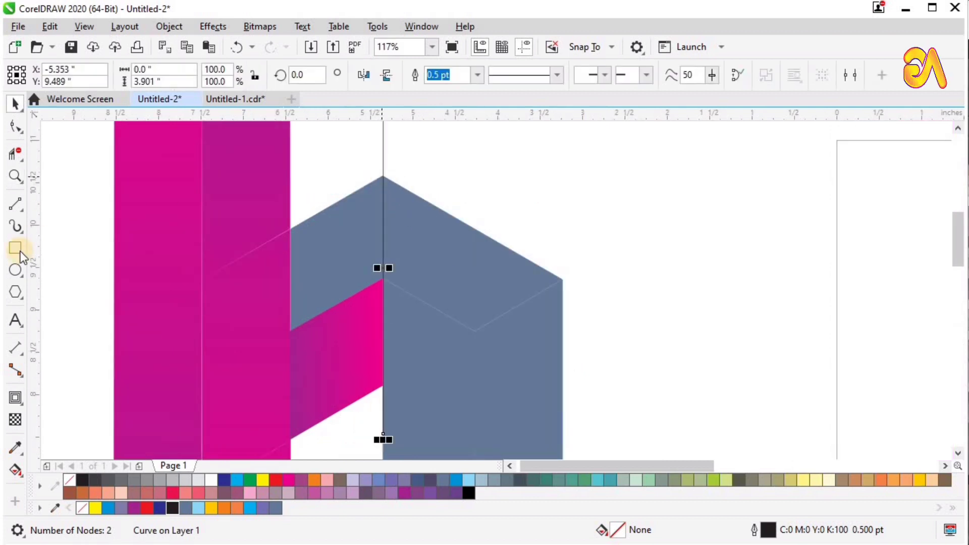
pyautogui.press('space')
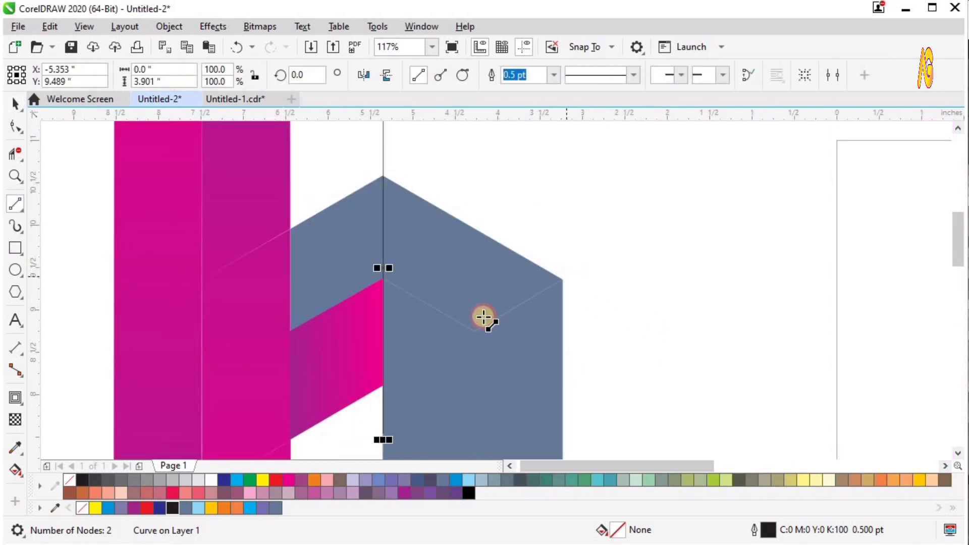
pyautogui.moveTo(483, 317); pyautogui.dragTo(710, 228)
pyautogui.press('z')
pyautogui.press('F4')
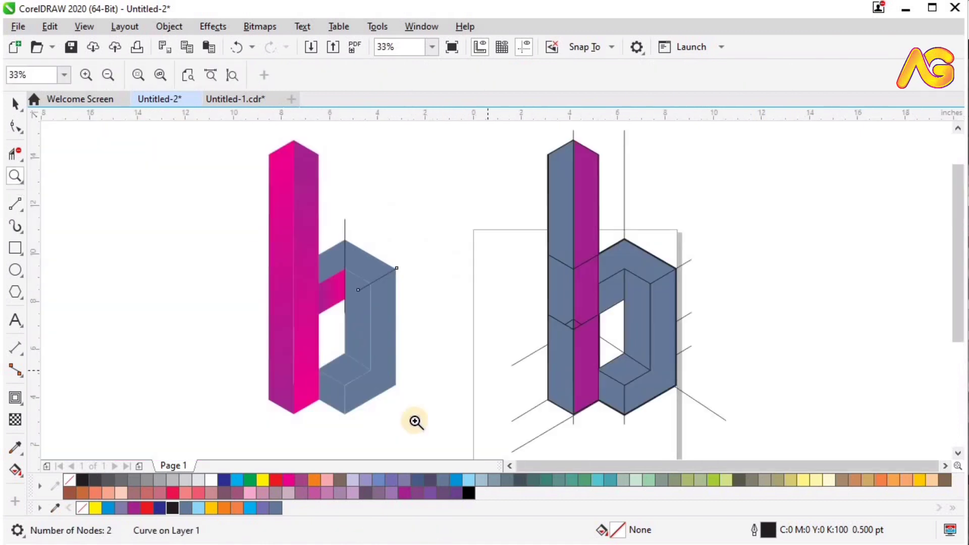
# Shift each of the bowl's three lower faces aside to check how they divide, undoing each move.
pyautogui.moveTo(255, 243); pyautogui.dragTo(500, 489)
pyautogui.scroll(3, 505, 340)
pyautogui.press('space')
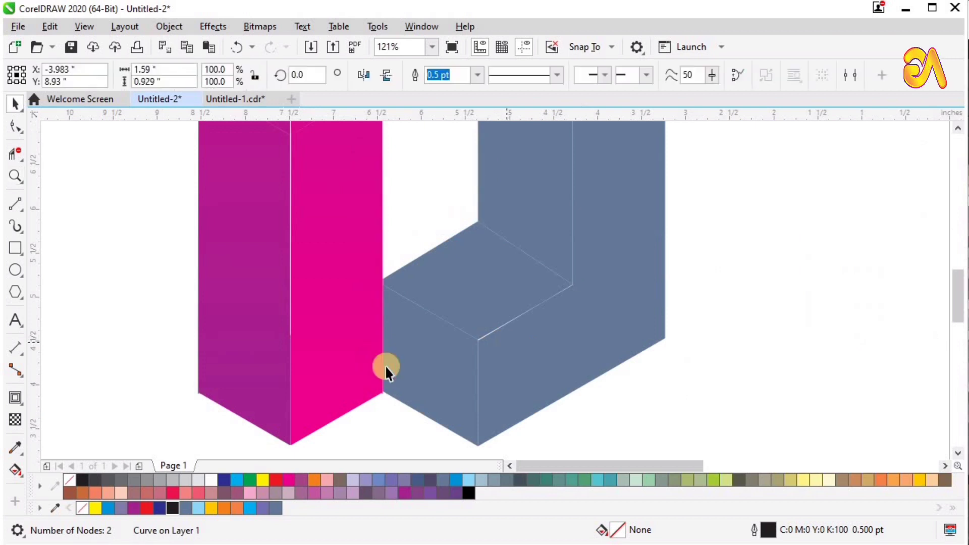
pyautogui.moveTo(479, 276); pyautogui.dragTo(453, 247)
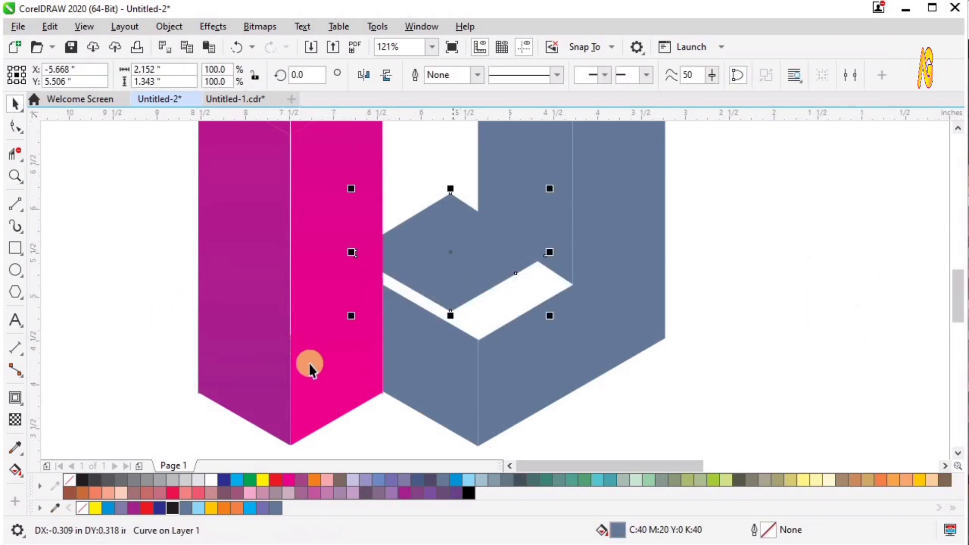
pyautogui.hotkey('ctrl', 'z')
pyautogui.moveTo(438, 372); pyautogui.dragTo(395, 387)
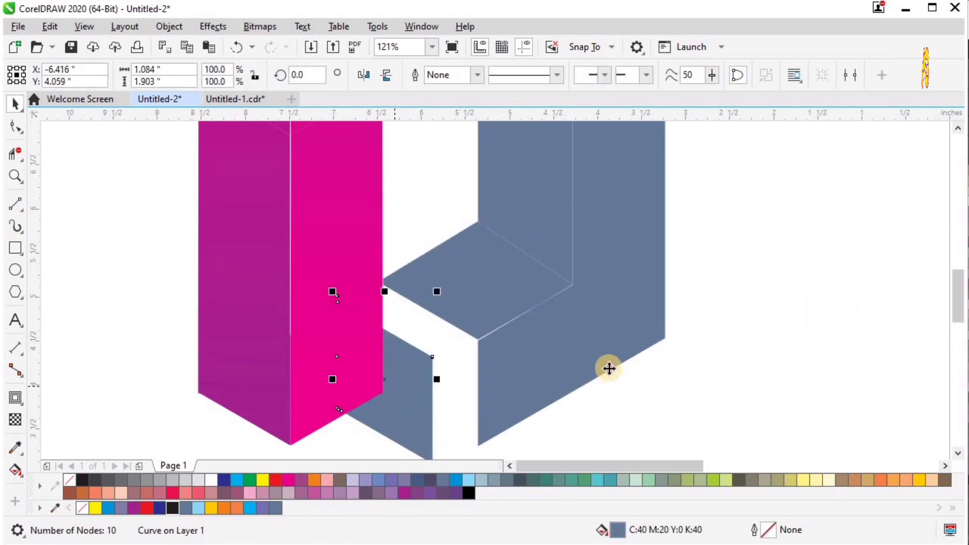
pyautogui.hotkey('ctrl', 'z')
pyautogui.moveTo(581, 335); pyautogui.dragTo(600, 350)
pyautogui.hotkey('ctrl', 'z')
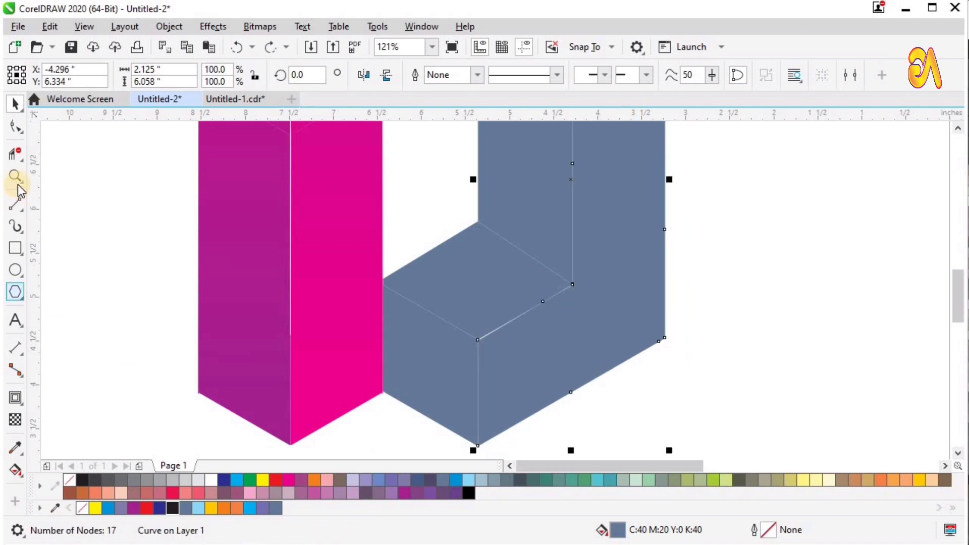
# Draw a diagonal line about 1.4 inches wide from the bowl's lower inner right corner through its lower outer right corner.
pyautogui.click(15, 204)
pyautogui.moveTo(572, 284); pyautogui.dragTo(694, 356)
pyautogui.press('z')
pyautogui.moveTo(487, 221); pyautogui.dragTo(713, 352)
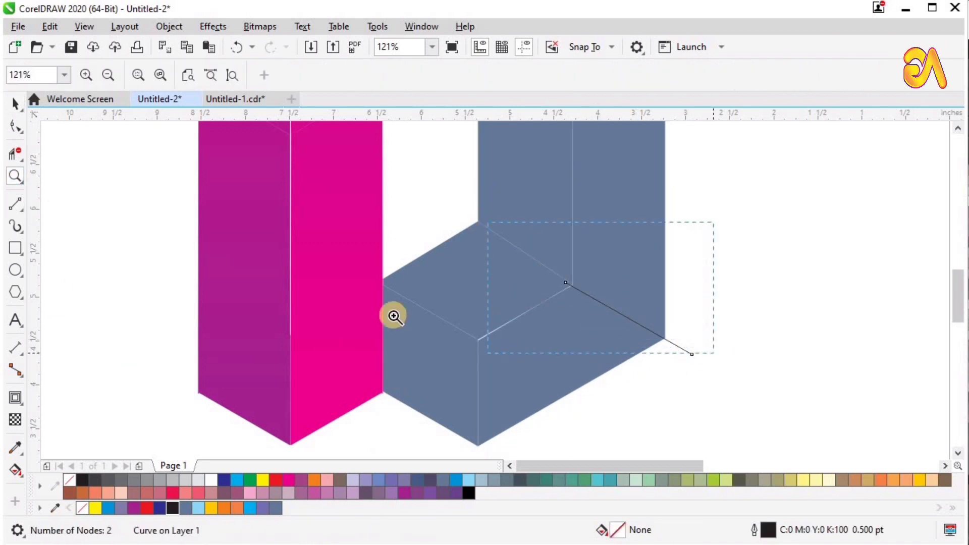
pyautogui.moveTo(289, 193)
pyautogui.mouseDown()
pyautogui.moveTo(768, 478)
pyautogui.moveTo(749, 460)
pyautogui.mouseUp()
pyautogui.press('space')
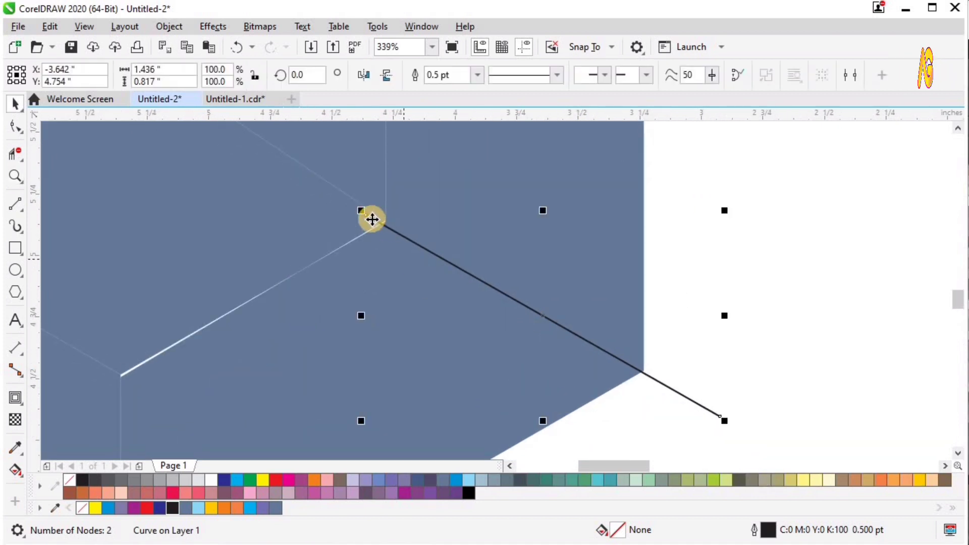
pyautogui.doubleClick(366, 214)
pyautogui.moveTo(366, 214); pyautogui.dragTo(367, 208)
pyautogui.press('z')
pyautogui.moveTo(581, 336); pyautogui.dragTo(839, 466)
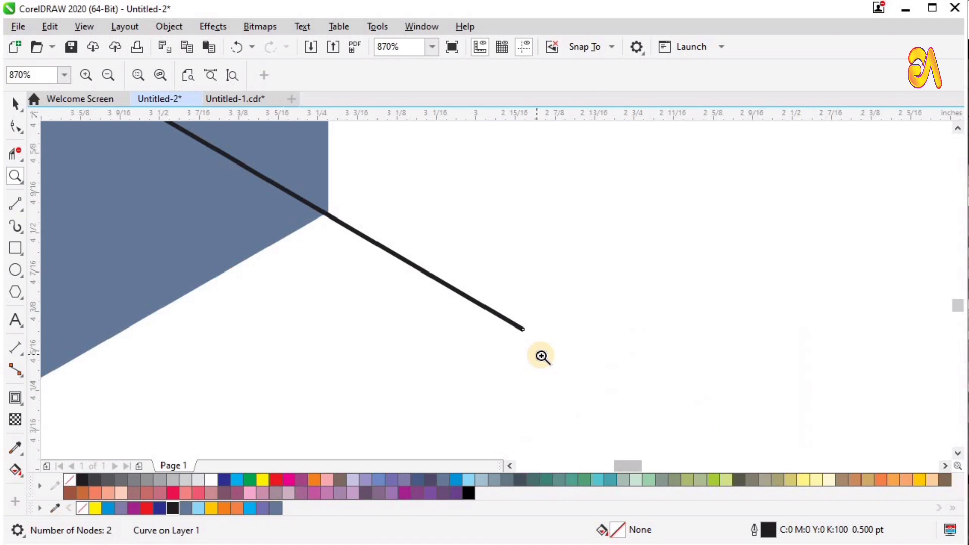
pyautogui.press('F4')
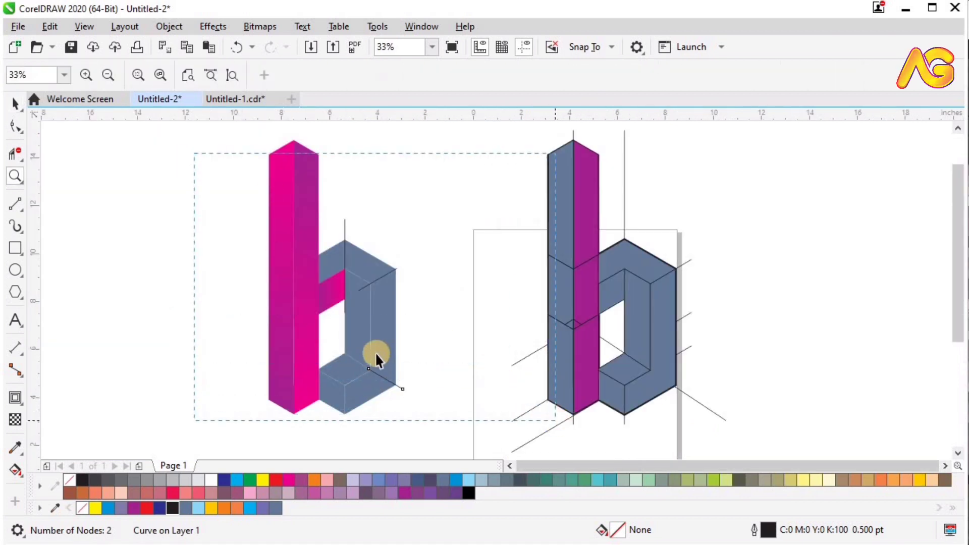
# Smart Fill the bowl's lower slanted, right vertical, upper right and upper left outer faces in blue-gray with 0.5 pt outlines.
pyautogui.moveTo(195, 153); pyautogui.dragTo(555, 420)
pyautogui.press('space')
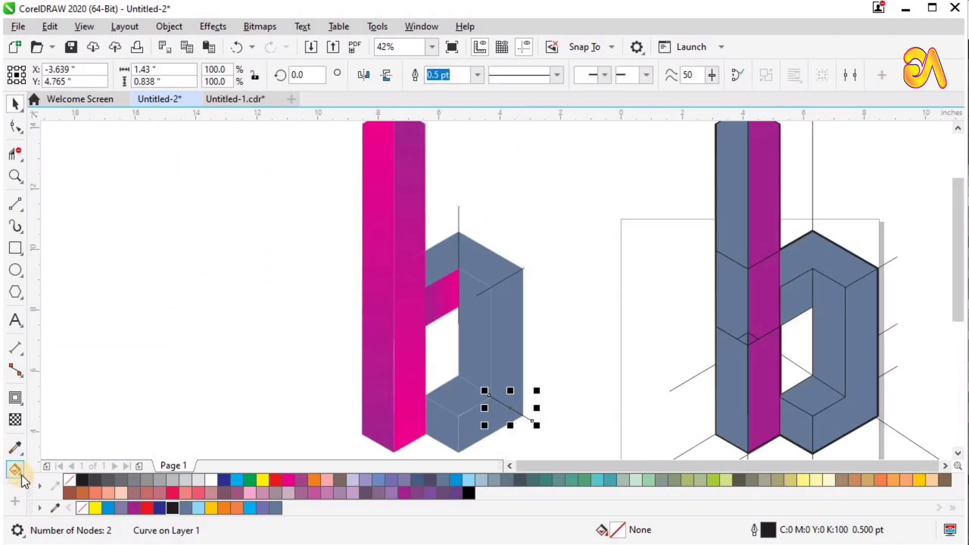
pyautogui.click(22, 475)
pyautogui.click(80, 487)
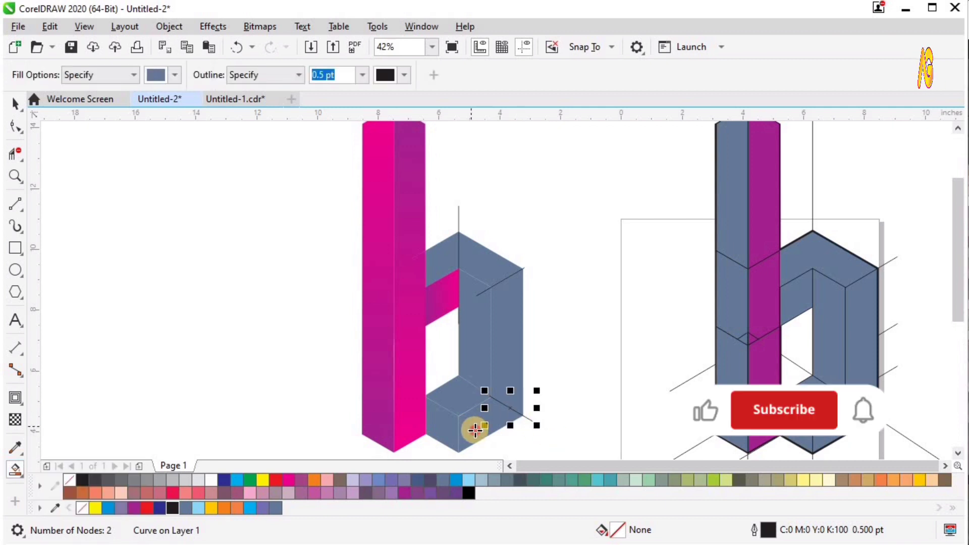
pyautogui.click(474, 429)
pyautogui.click(514, 368)
pyautogui.click(454, 255)
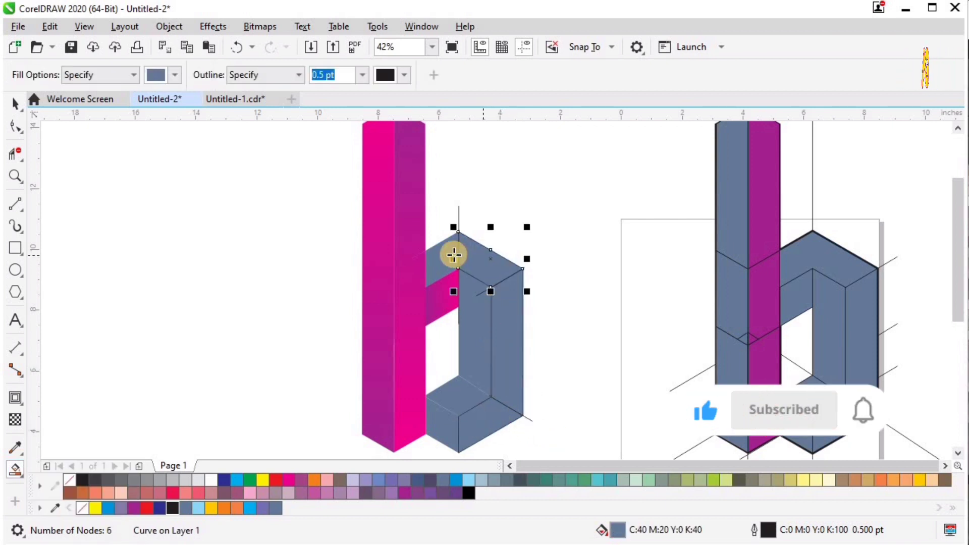
pyautogui.click(449, 253)
# Color the bowl's upper left outer face amber (C:0 M:20 Y:100 K:0) and its upper right outer face yellow.
pyautogui.press('z')
pyautogui.moveTo(364, 212); pyautogui.dragTo(670, 411)
pyautogui.press('space')
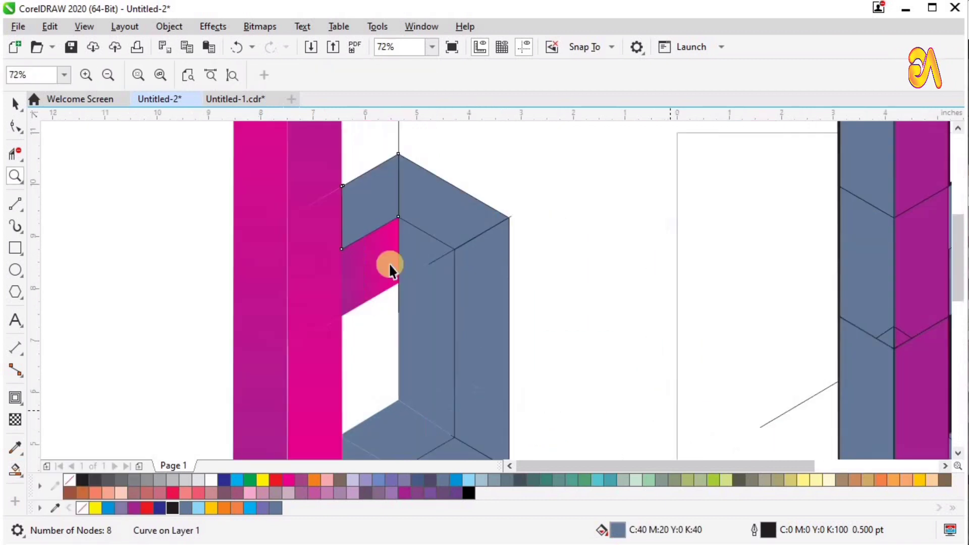
pyautogui.press('space')
pyautogui.click(917, 481)
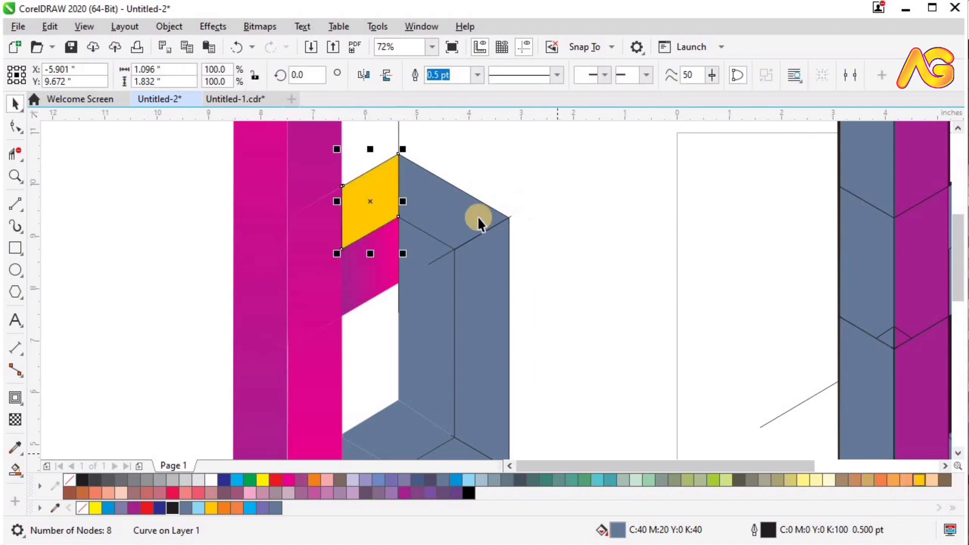
pyautogui.press('Tab')
pyautogui.click(263, 479)
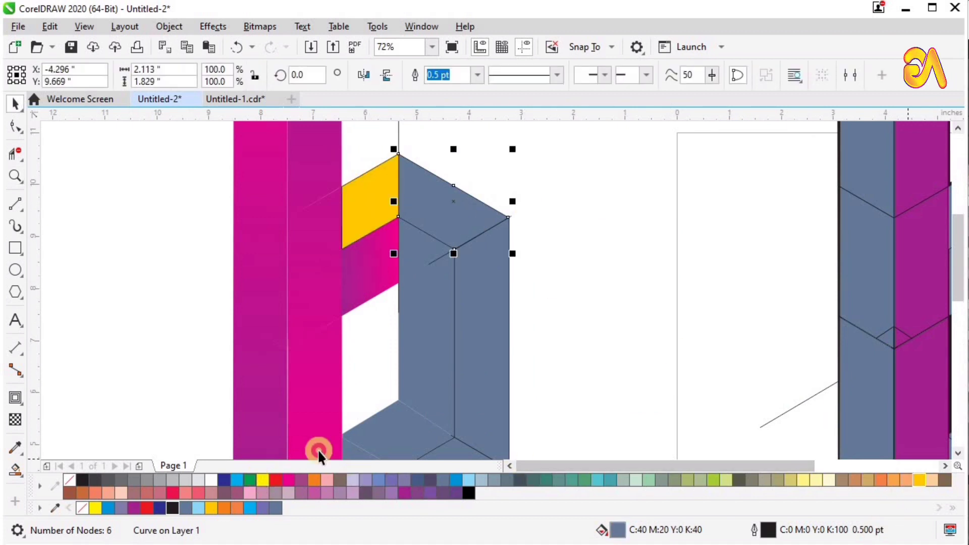
# Color the bowl's right vertical outer face amber and its lower right slanted outer face yellow.
pyautogui.press('Tab')
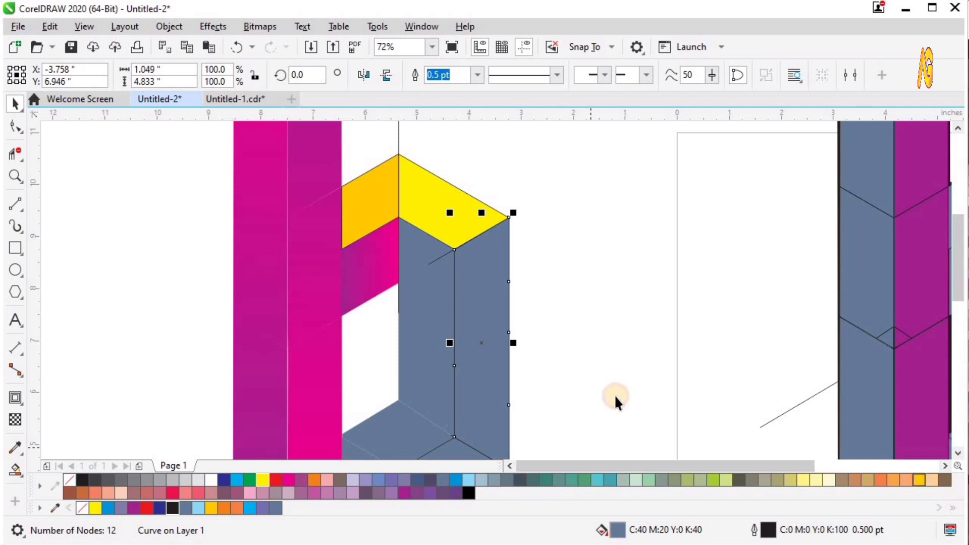
pyautogui.click(919, 480)
pyautogui.press('F4')
pyautogui.press('F2')
pyautogui.moveTo(264, 214); pyautogui.dragTo(536, 455)
pyautogui.press('Tab')
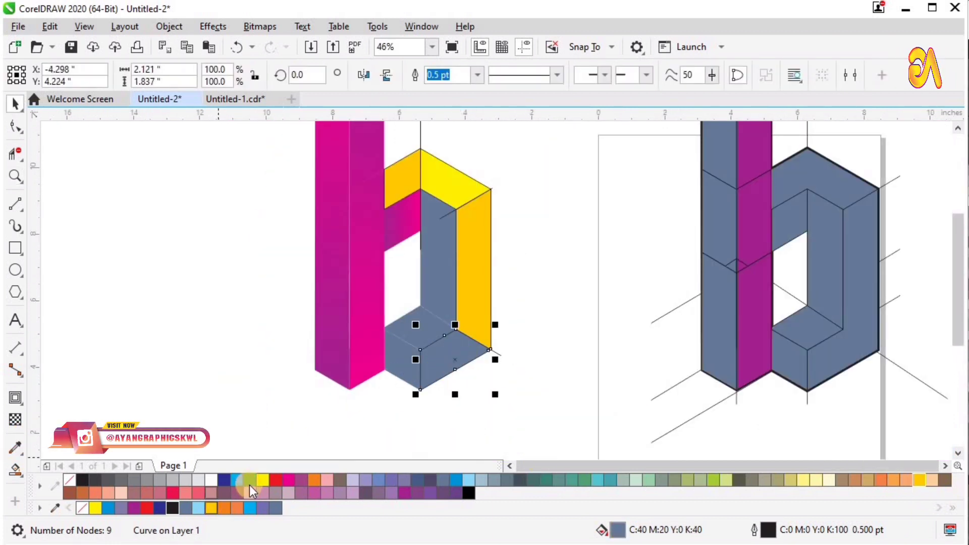
pyautogui.click(262, 480)
# Color the bowl's lower left outer face beside the stem amber.
pyautogui.click(395, 357)
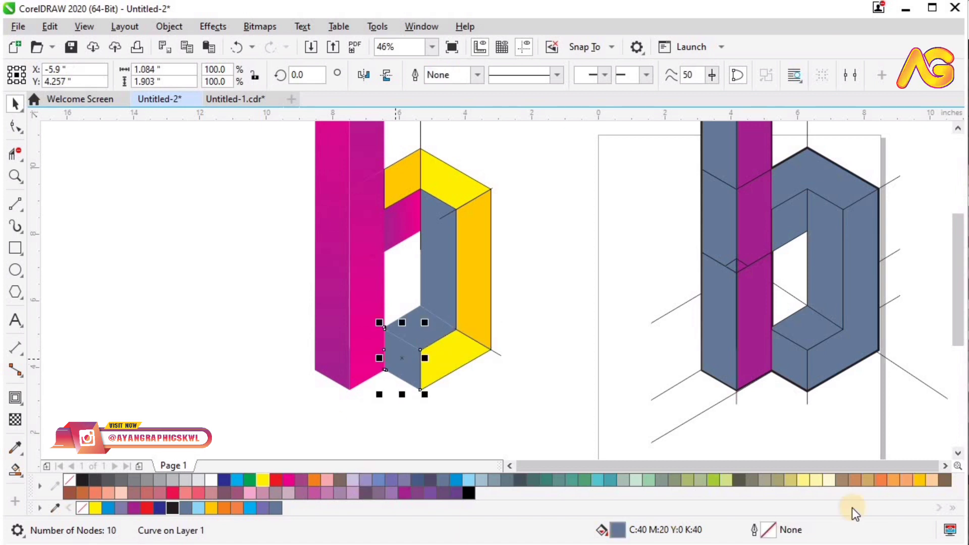
pyautogui.click(919, 480)
pyautogui.click(589, 349)
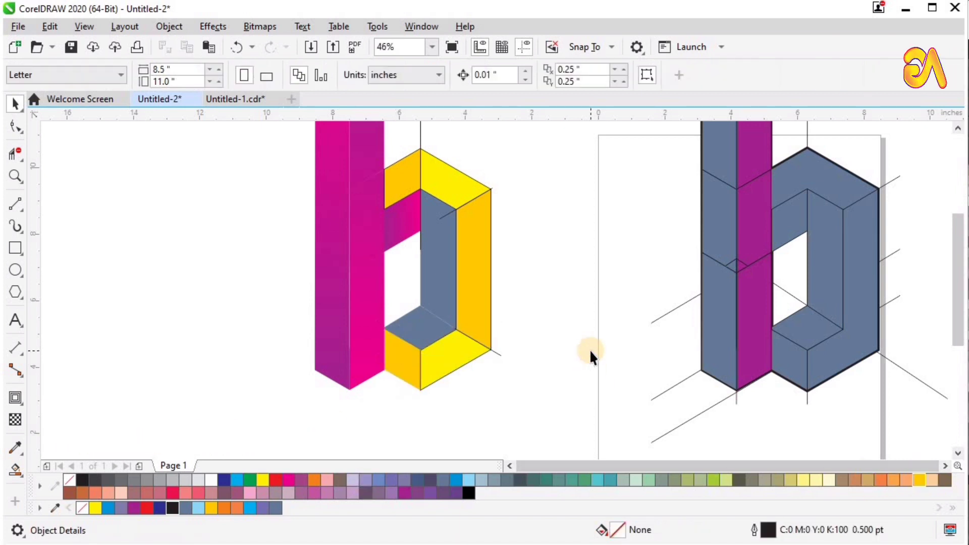
# Copy the gradient of the stem's right face onto the bowl's inner bottom face.
pyautogui.press('F2')
pyautogui.moveTo(271, 394); pyautogui.dragTo(662, 120)
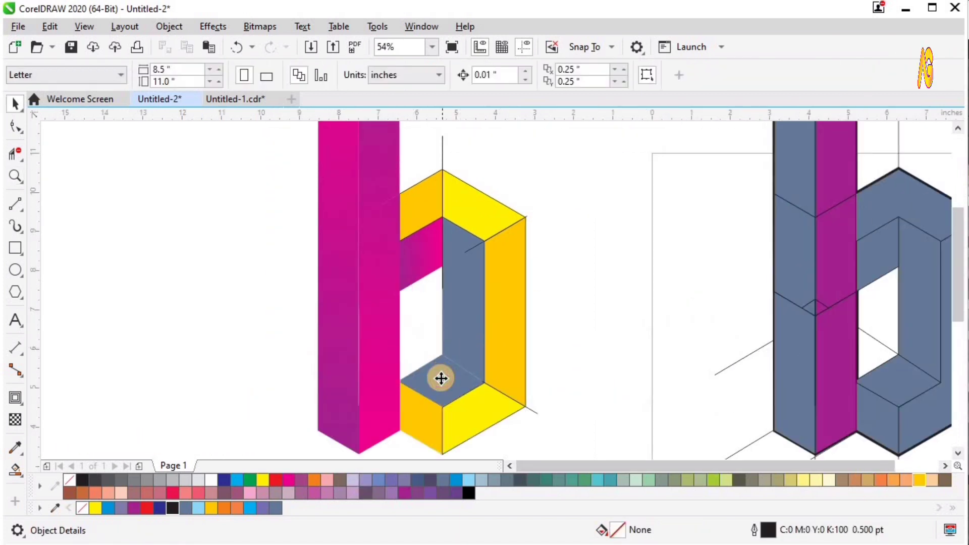
pyautogui.click(438, 377)
pyautogui.click(363, 75)
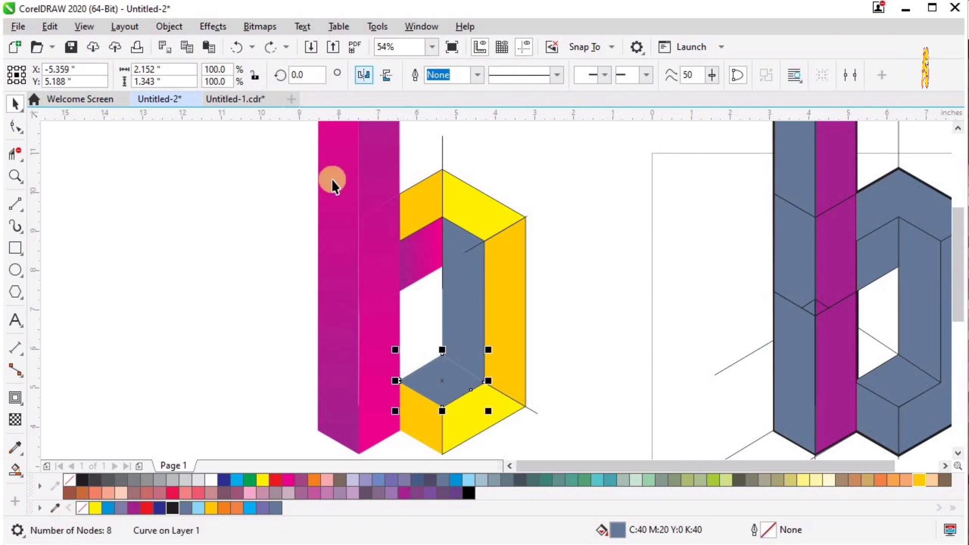
pyautogui.click(23, 476)
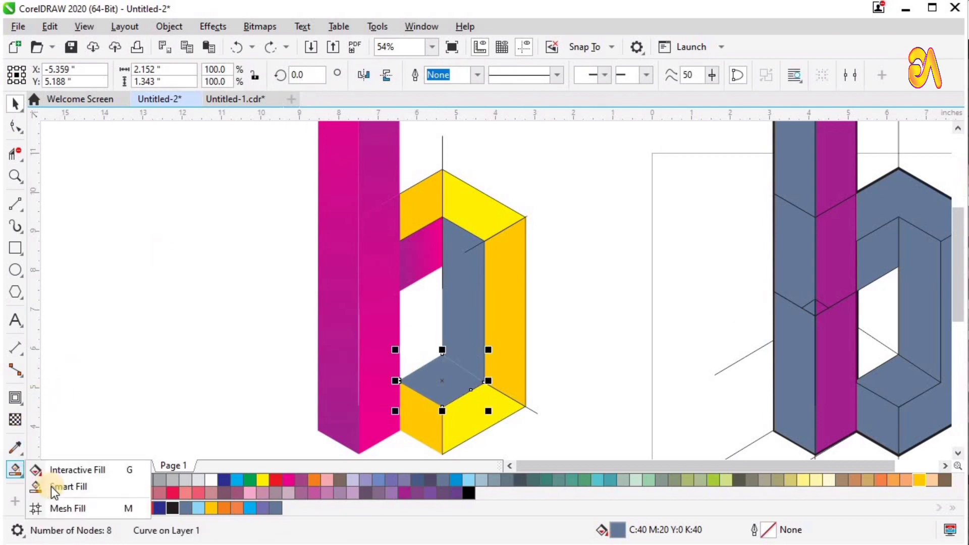
pyautogui.click(52, 471)
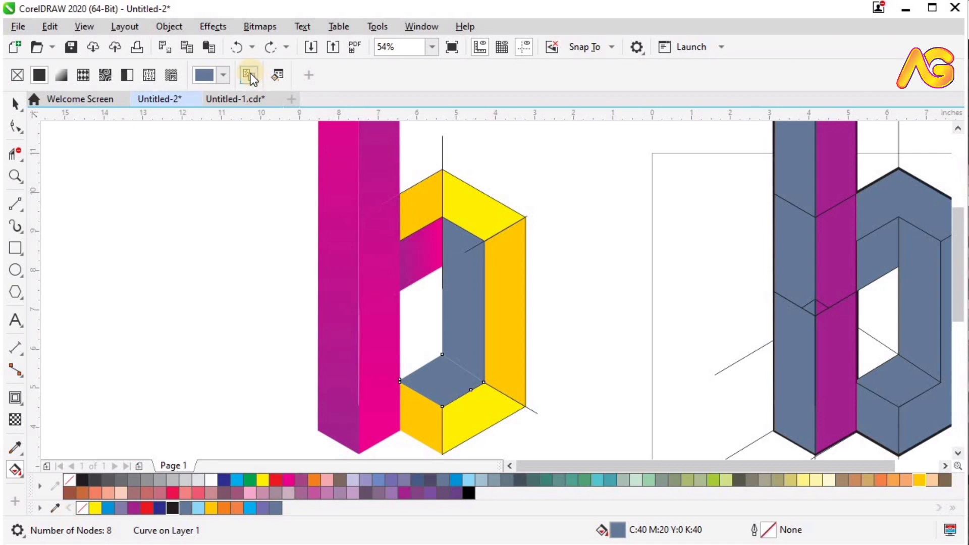
pyautogui.click(378, 330)
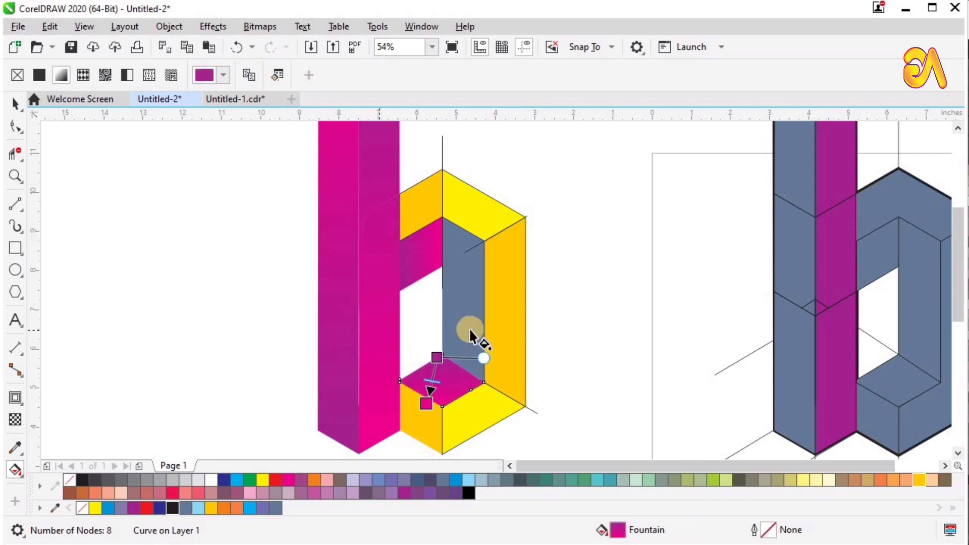
# Copy the inner bottom face's purple-to-magenta gradient onto the bowl's inner vertical face.
pyautogui.click(463, 320)
pyautogui.press('space')
pyautogui.click(463, 320)
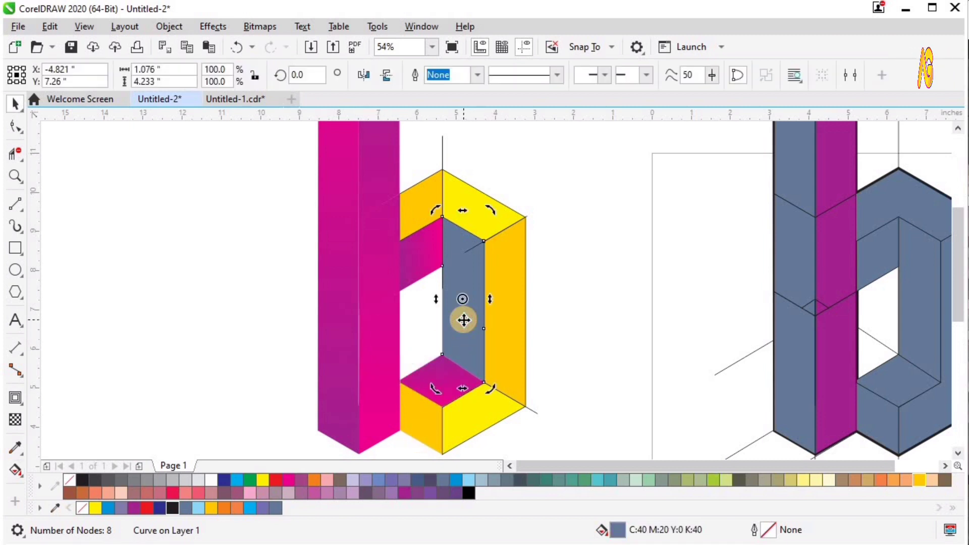
pyautogui.click(15, 470)
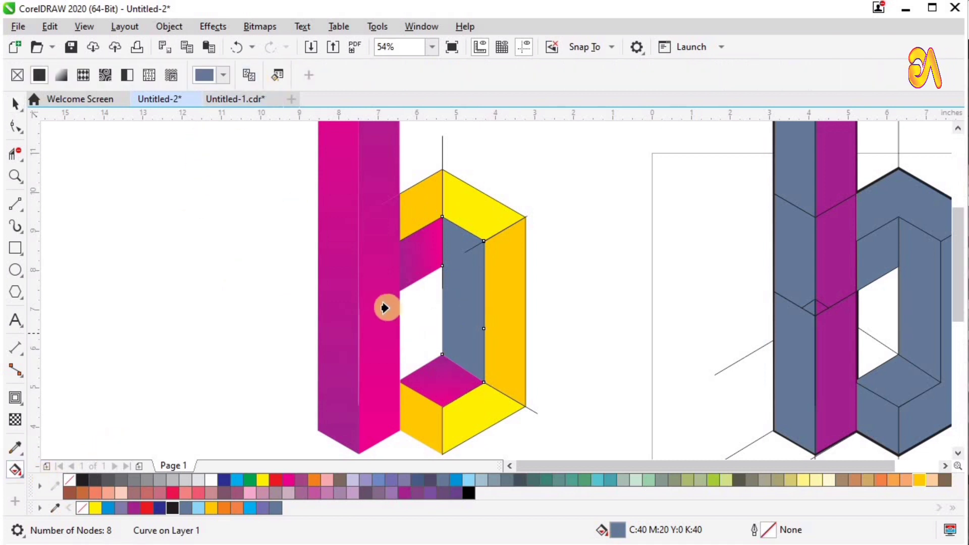
pyautogui.click(449, 385)
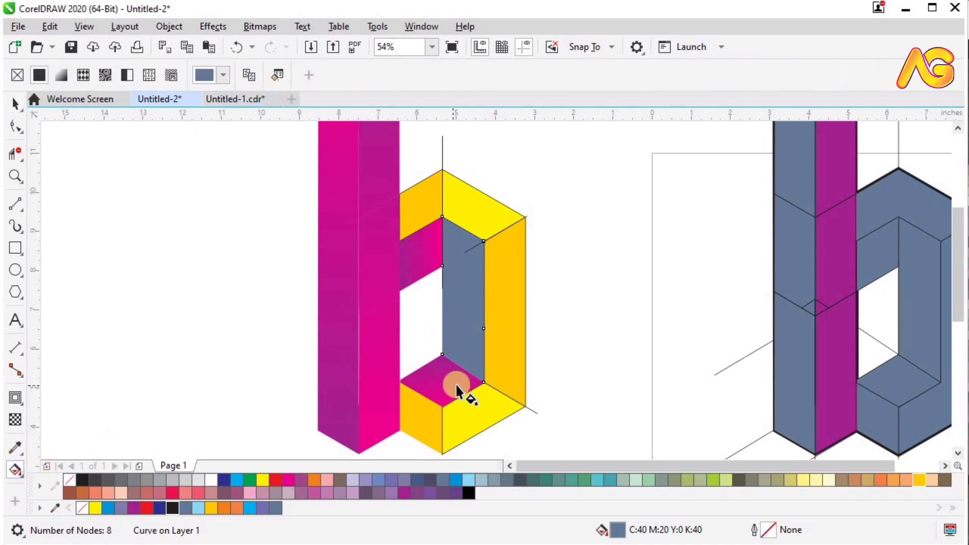
pyautogui.press('space')
pyautogui.click(610, 329)
# Delete the vertical and the two diagonal construction lines crossing the colored letter's bowl.
pyautogui.press('F4')
pyautogui.press('F2')
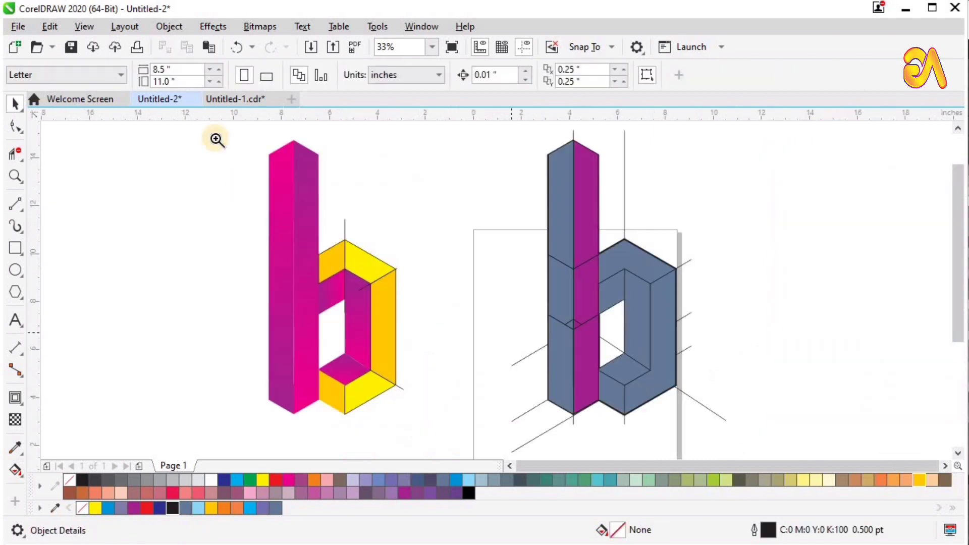
pyautogui.moveTo(215, 139); pyautogui.dragTo(526, 445)
pyautogui.moveTo(469, 221); pyautogui.dragTo(537, 189)
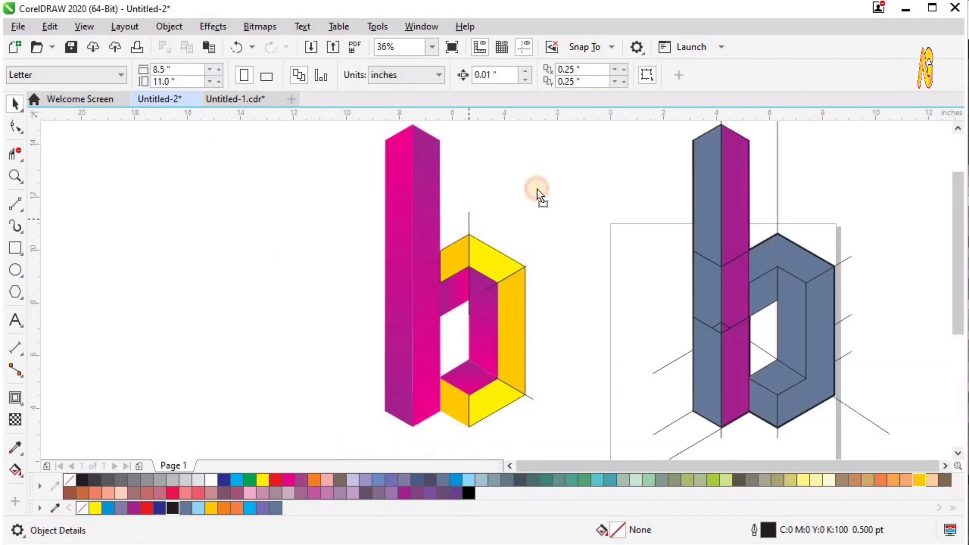
pyautogui.press('Delete')
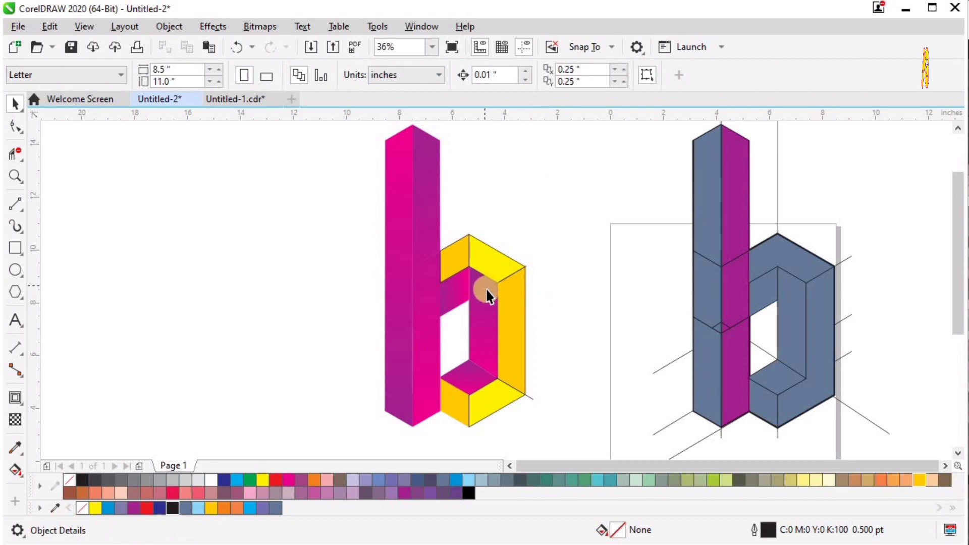
pyautogui.moveTo(487, 289); pyautogui.dragTo(474, 298)
pyautogui.press('Delete')
pyautogui.moveTo(531, 398); pyautogui.dragTo(577, 398)
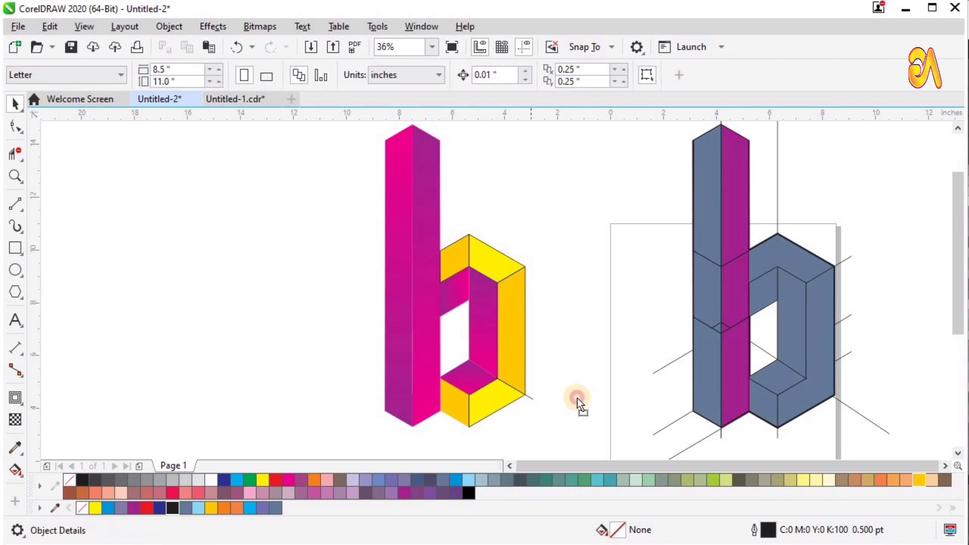
pyautogui.press('Delete')
pyautogui.press('F4')
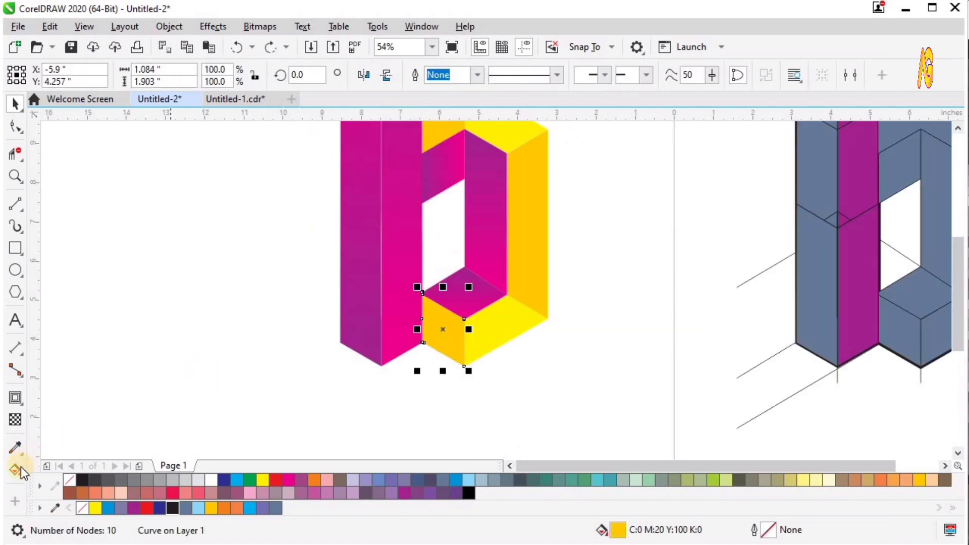
# Copy the inner bottom face's gradient onto the bowl's lower left outer face beside the stem.
pyautogui.click(251, 72)
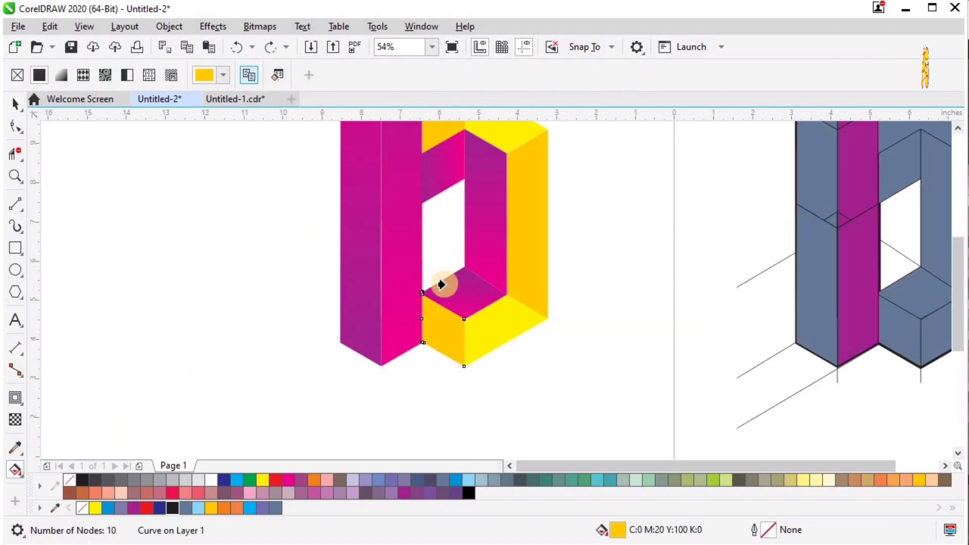
pyautogui.click(458, 298)
pyautogui.press('space')
pyautogui.click(605, 354)
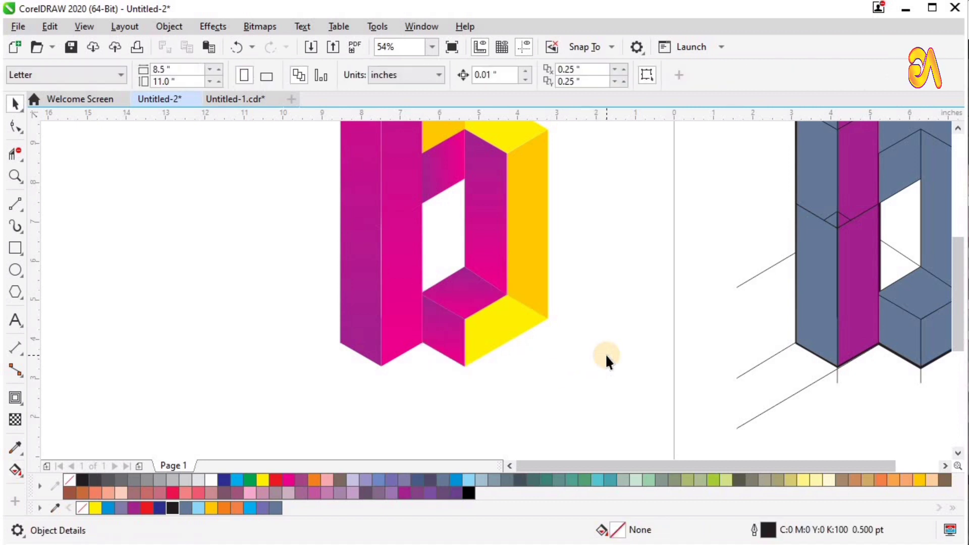
# Delete the original outlined letter b together with its construction lines, keeping only the colored copy.
pyautogui.press('F4')
pyautogui.press('space')
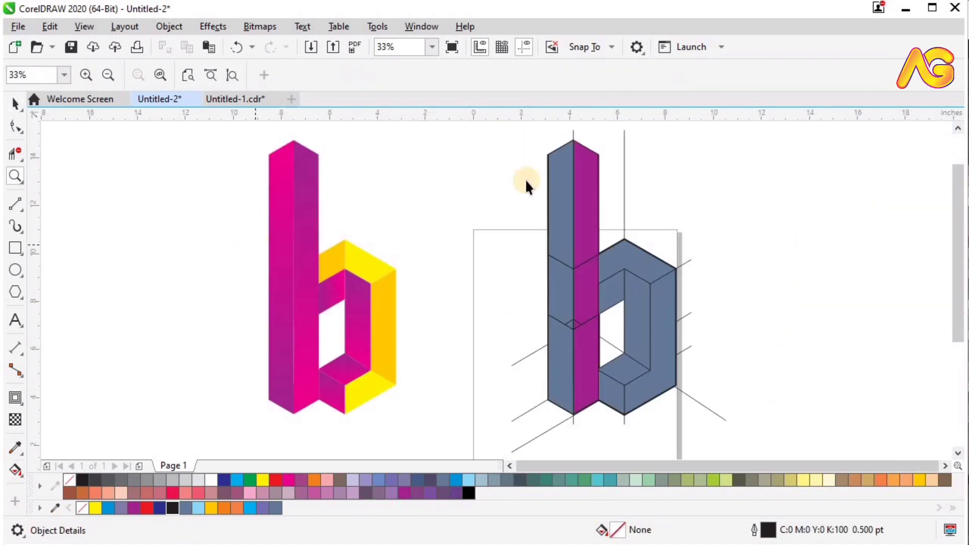
pyautogui.moveTo(831, 462); pyautogui.dragTo(826, 450)
pyautogui.press('Delete')
pyautogui.press('F4')
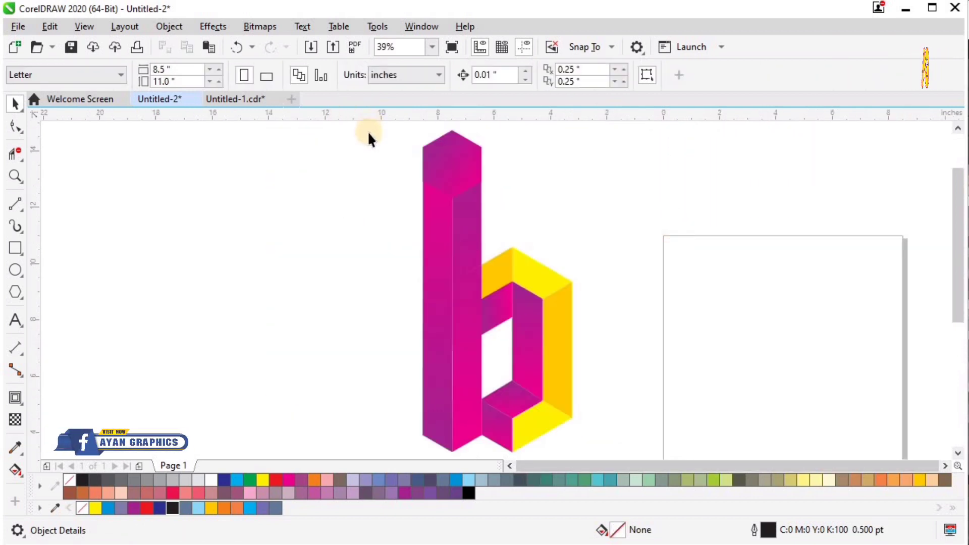
# Duplicate the whole colored letter to its left and repeat the duplication once at the same spacing.
pyautogui.moveTo(474, 125); pyautogui.dragTo(620, 446)
pyautogui.moveTo(530, 316); pyautogui.dragTo(358, 321)
pyautogui.hotkey('ctrl', 'r')
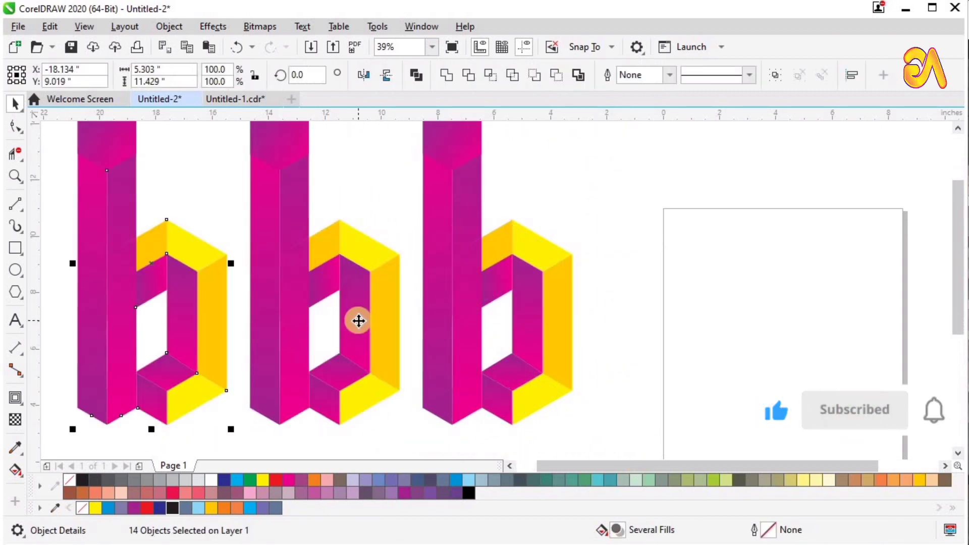
pyautogui.hscroll(-3, 382, 324)
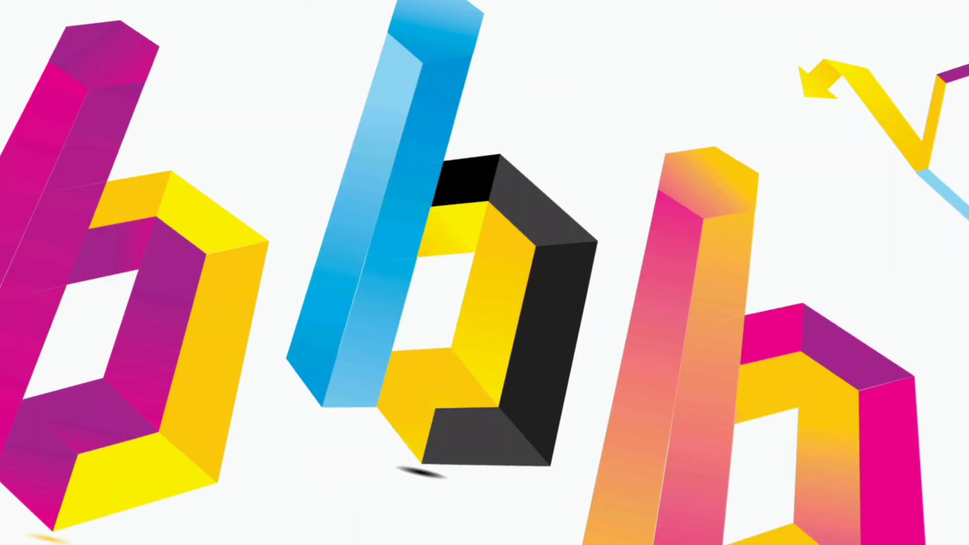